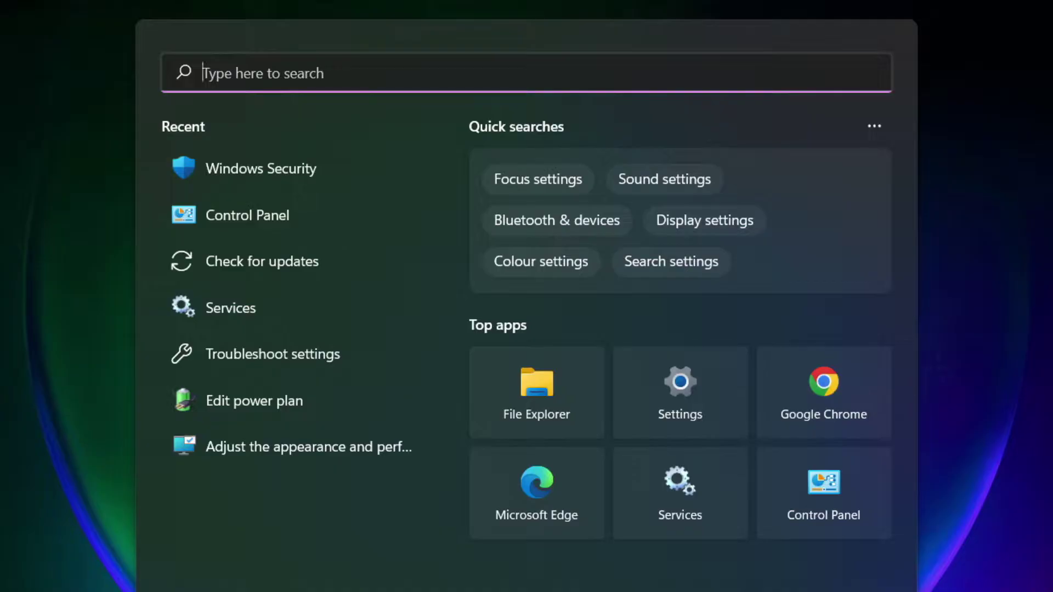
# Search Windows for "device manager", open Device Manager and maximize its window.
pyautogui.write('device')
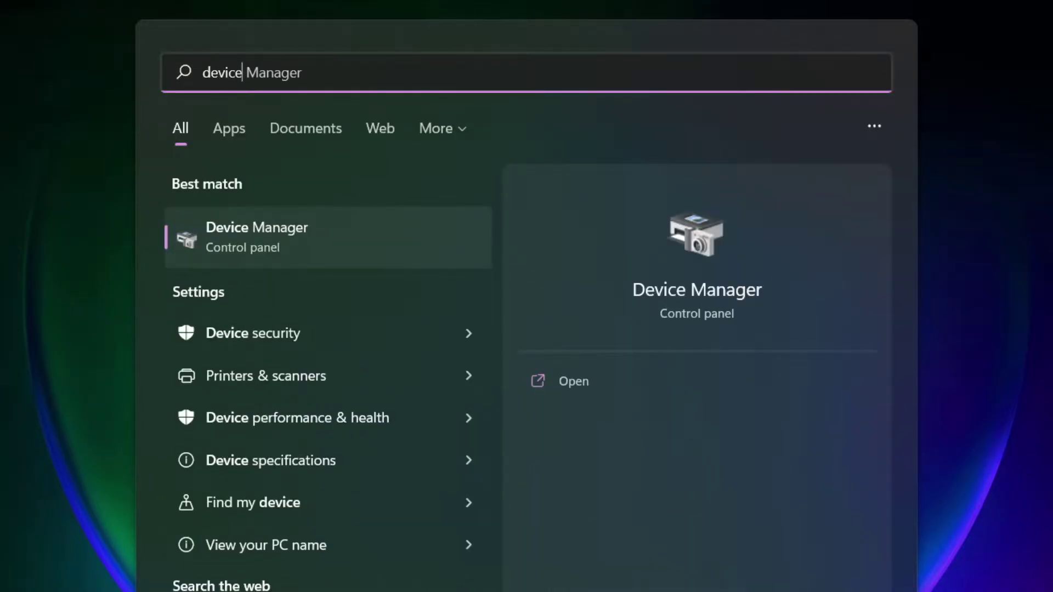
pyautogui.write(' mana')
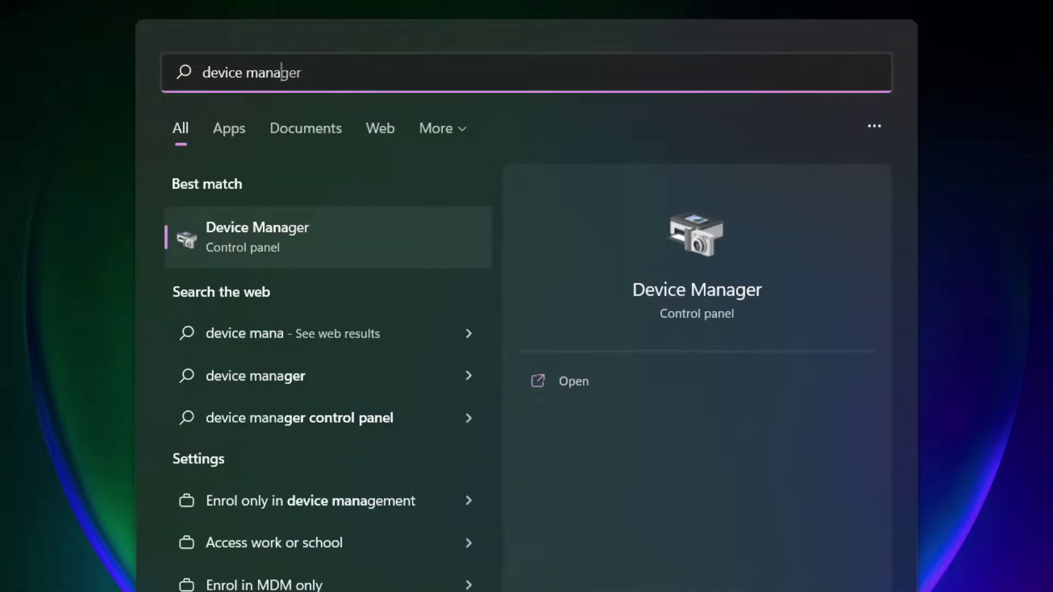
pyautogui.write('ger')
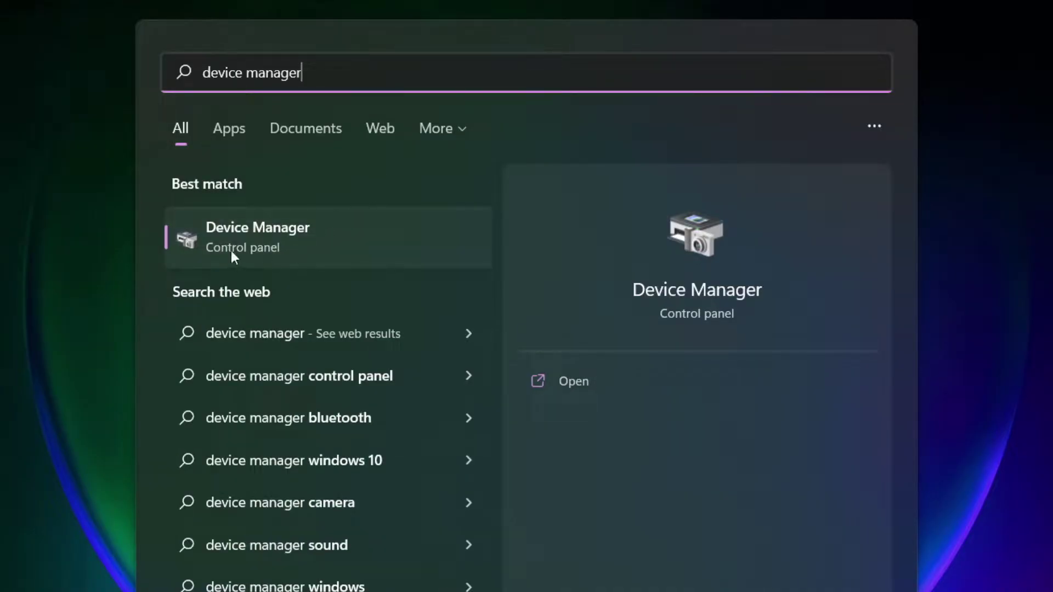
pyautogui.click(387, 250)
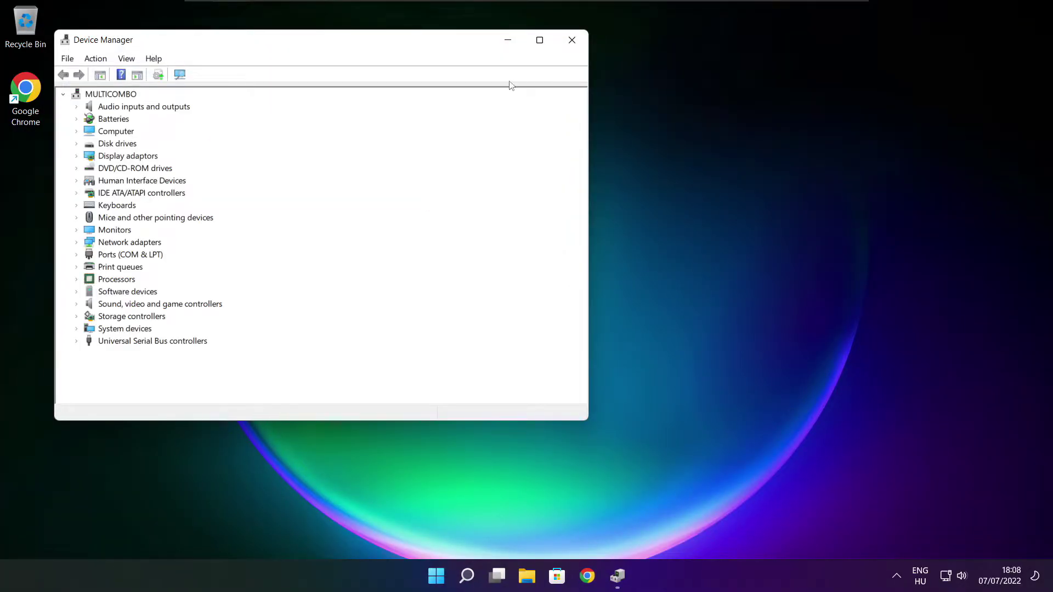
pyautogui.click(539, 41)
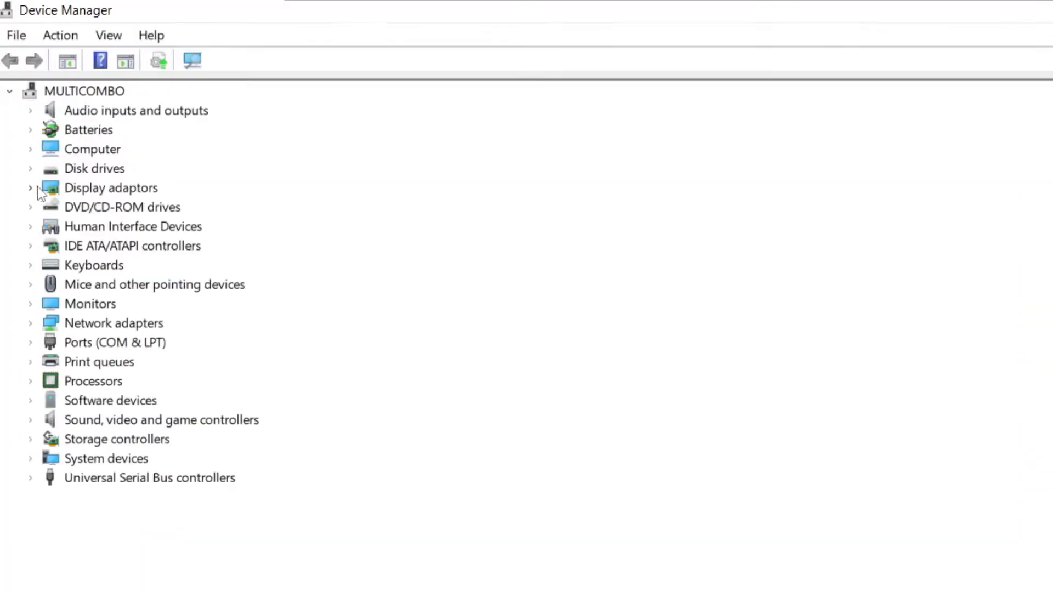
# Run an automatic driver update search for the VMware SVGA 3D display adaptor and close the update wizard.
pyautogui.click(38, 188)
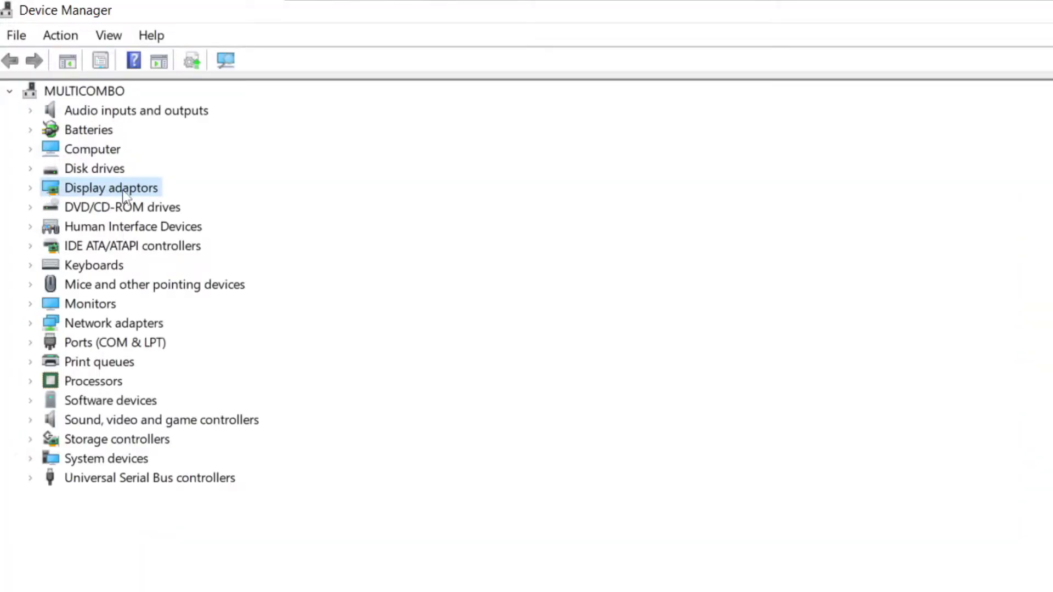
pyautogui.click(30, 188)
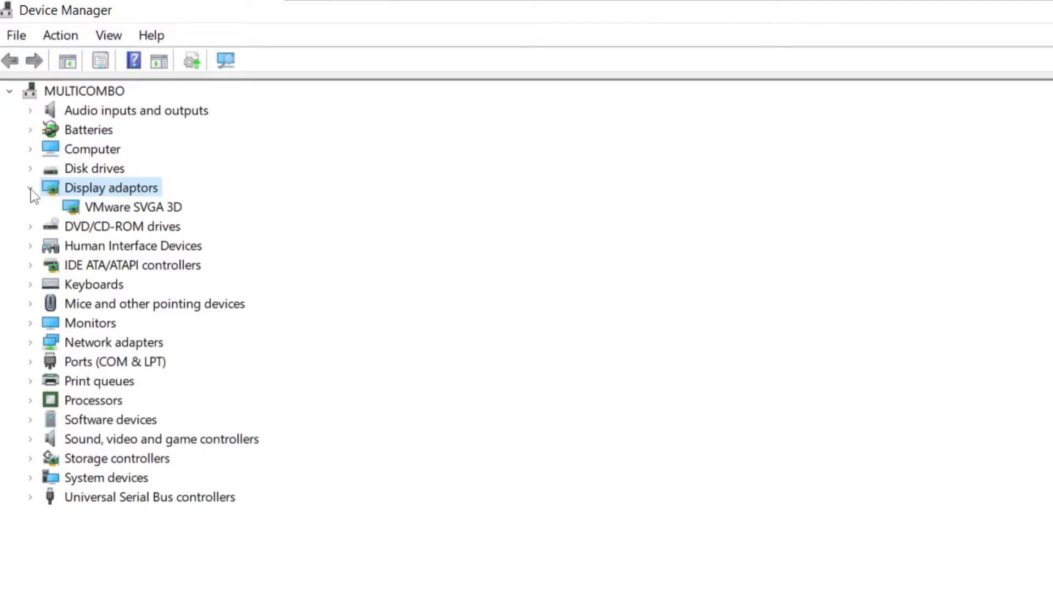
pyautogui.click(156, 209)
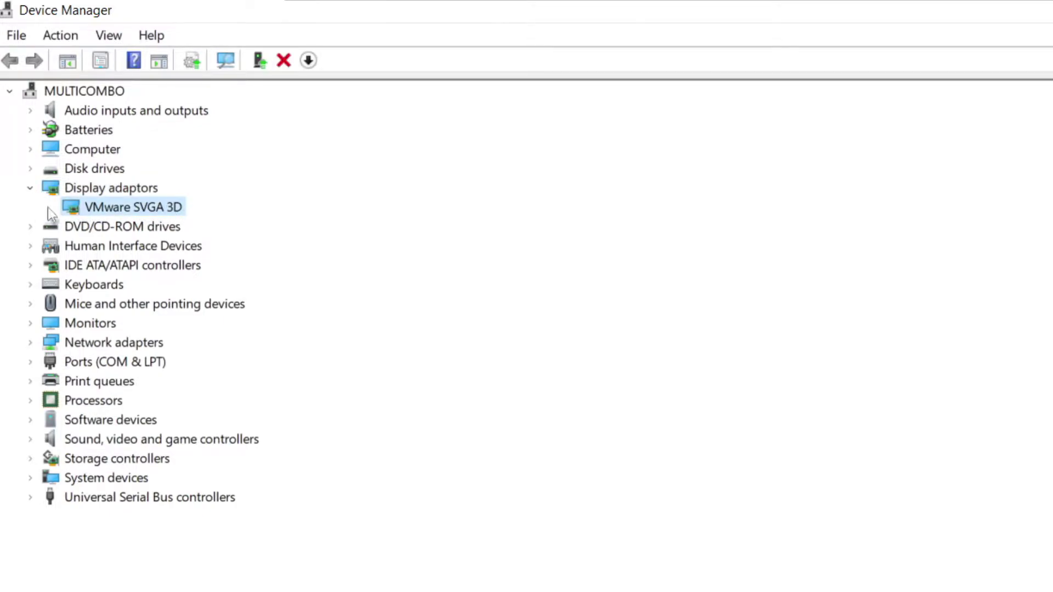
pyautogui.rightClick(115, 211)
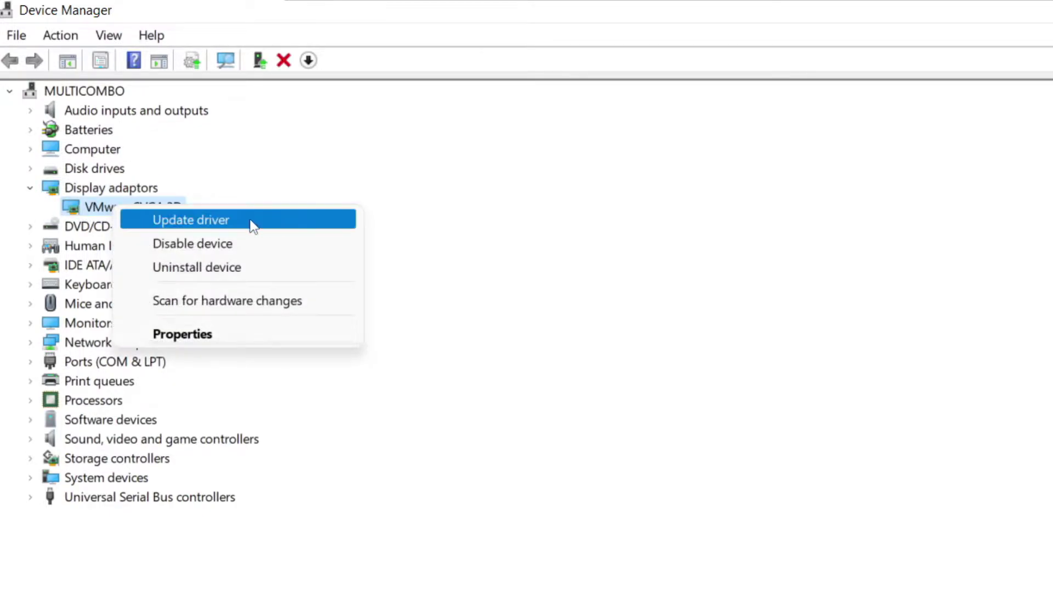
pyautogui.click(233, 222)
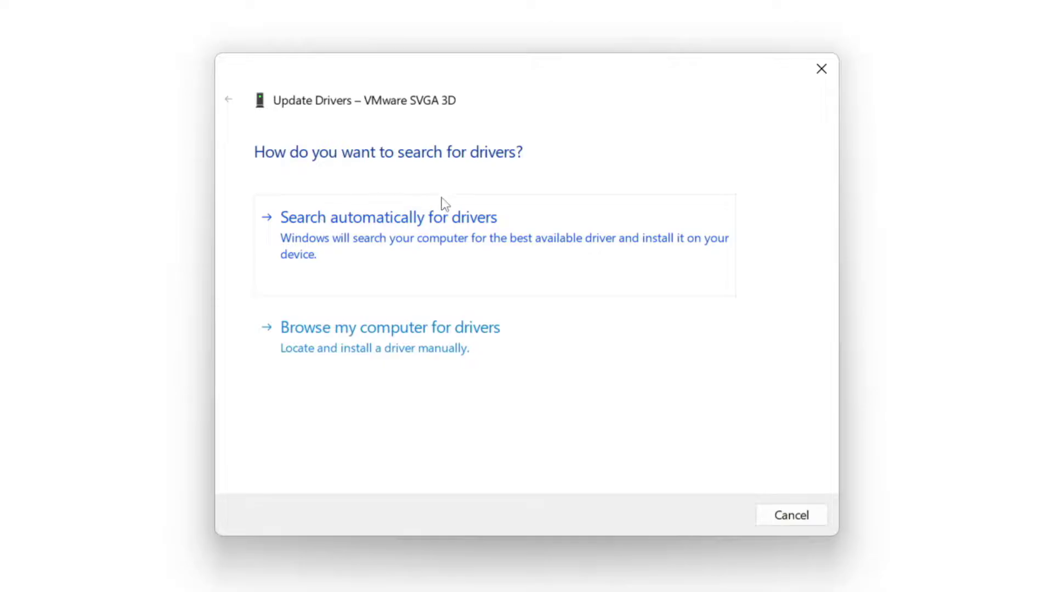
pyautogui.click(463, 249)
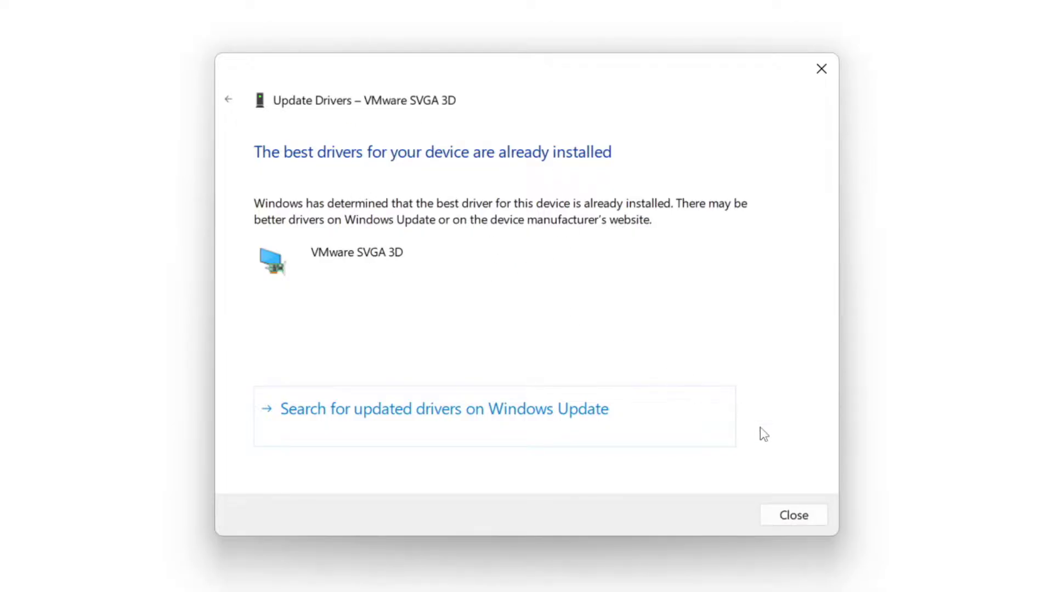
pyautogui.click(793, 519)
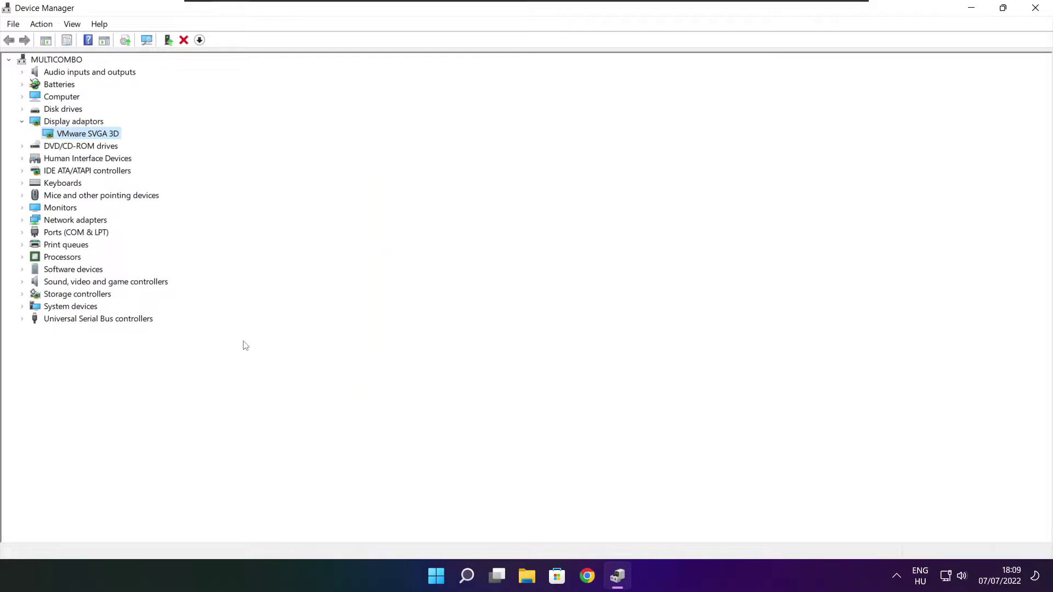
# Run an automatic driver update search for the High Definition Audio Device, then close the update wizard and Device Manager.
pyautogui.click(72, 347)
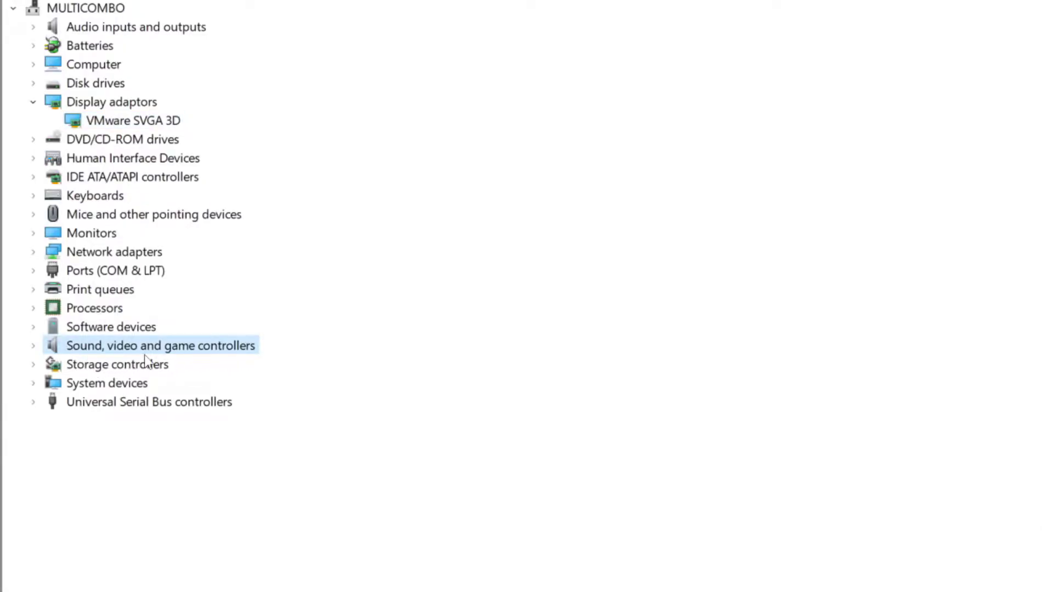
pyautogui.click(32, 347)
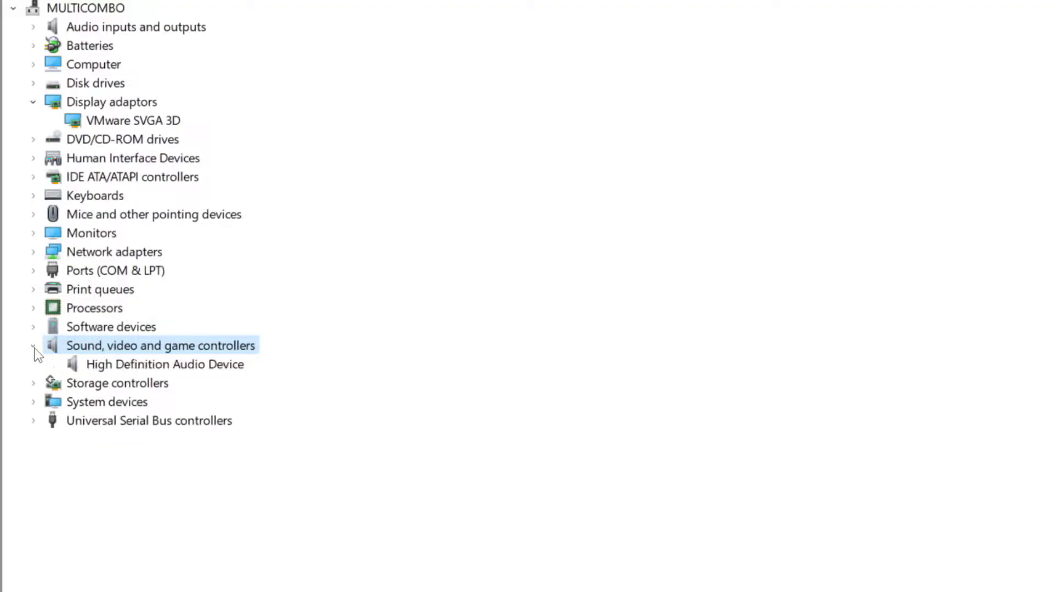
pyautogui.click(156, 370)
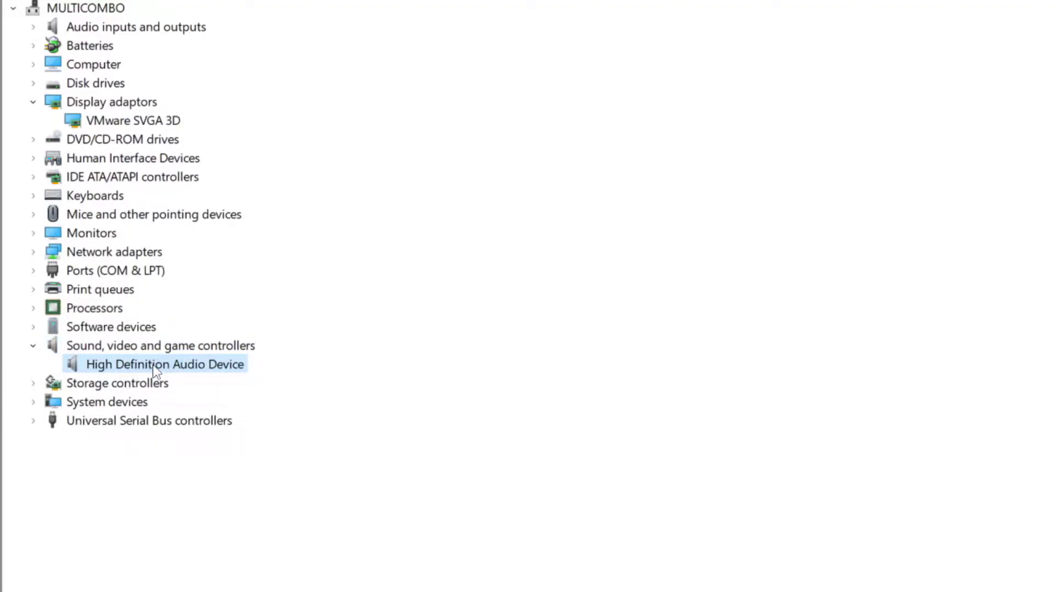
pyautogui.rightClick(154, 366)
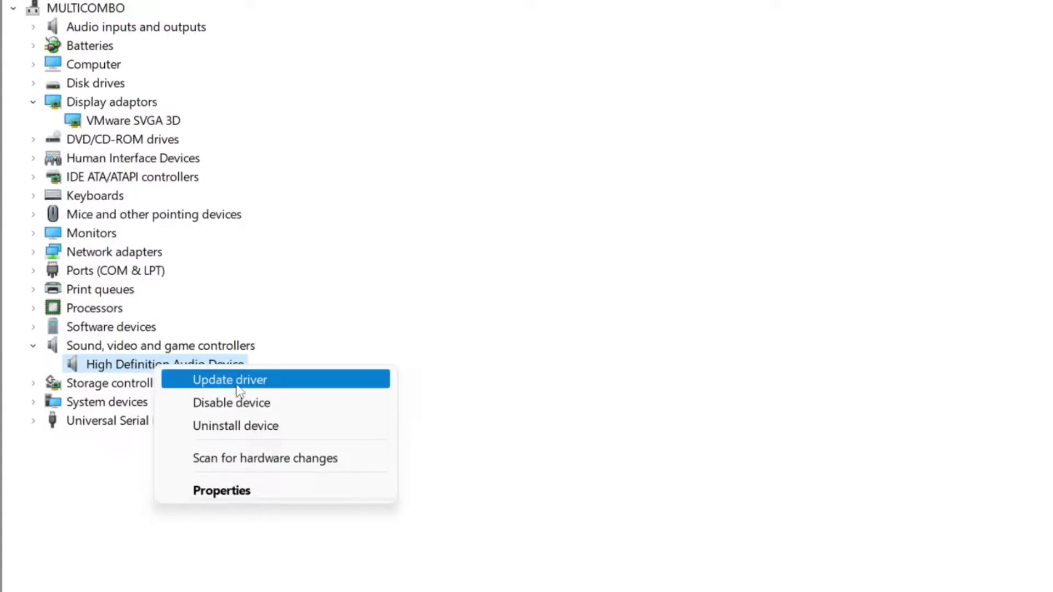
pyautogui.click(313, 388)
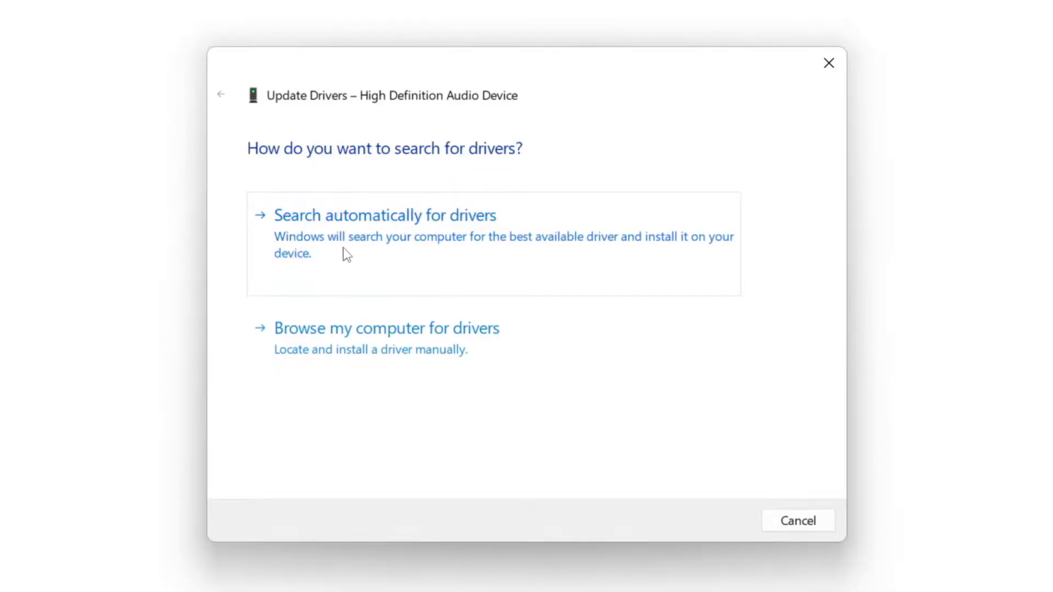
pyautogui.click(419, 237)
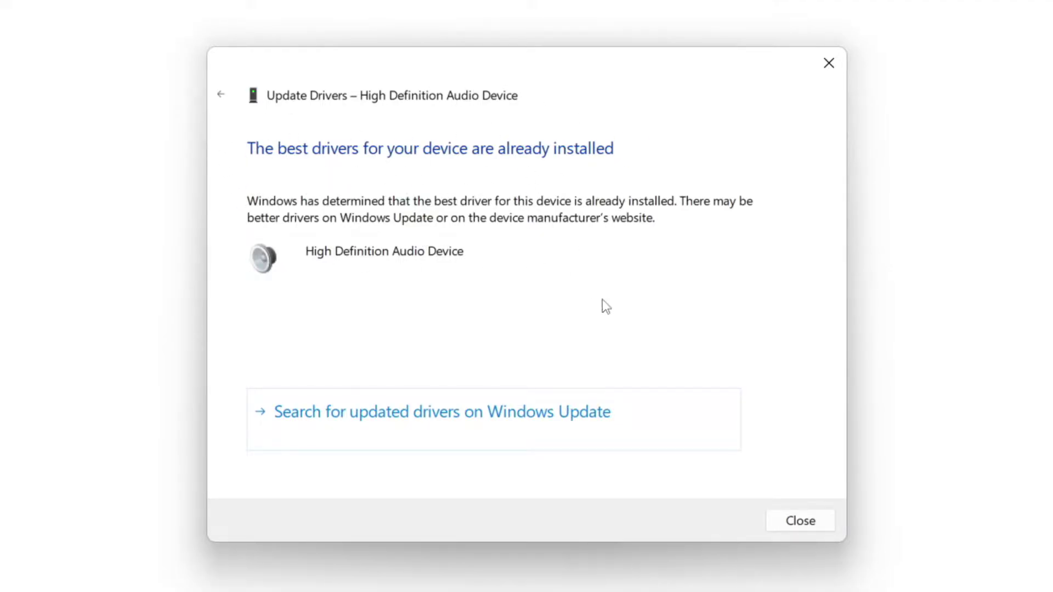
pyautogui.click(802, 521)
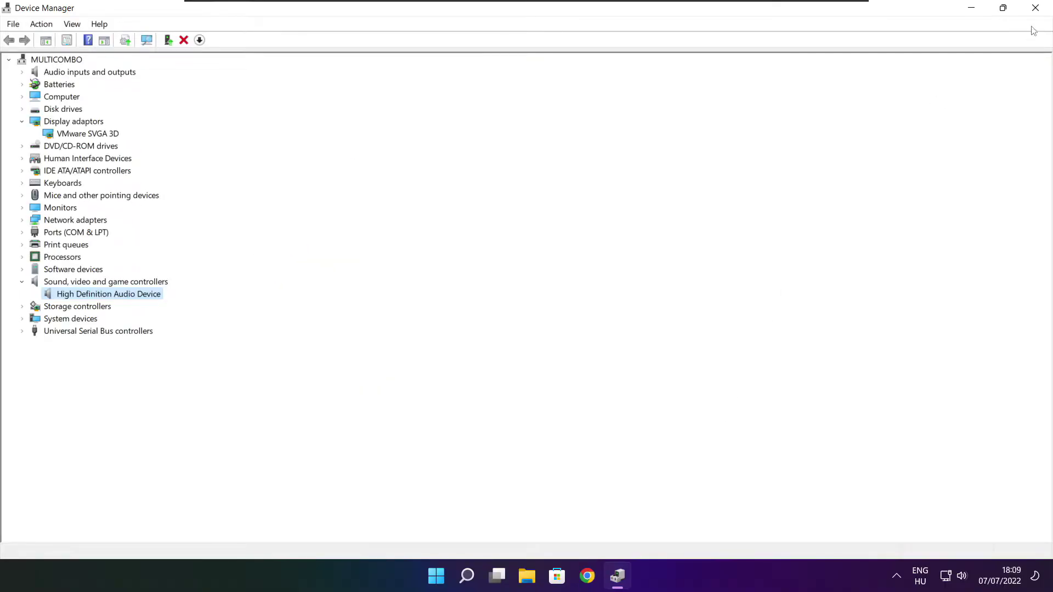
pyautogui.click(1035, 8)
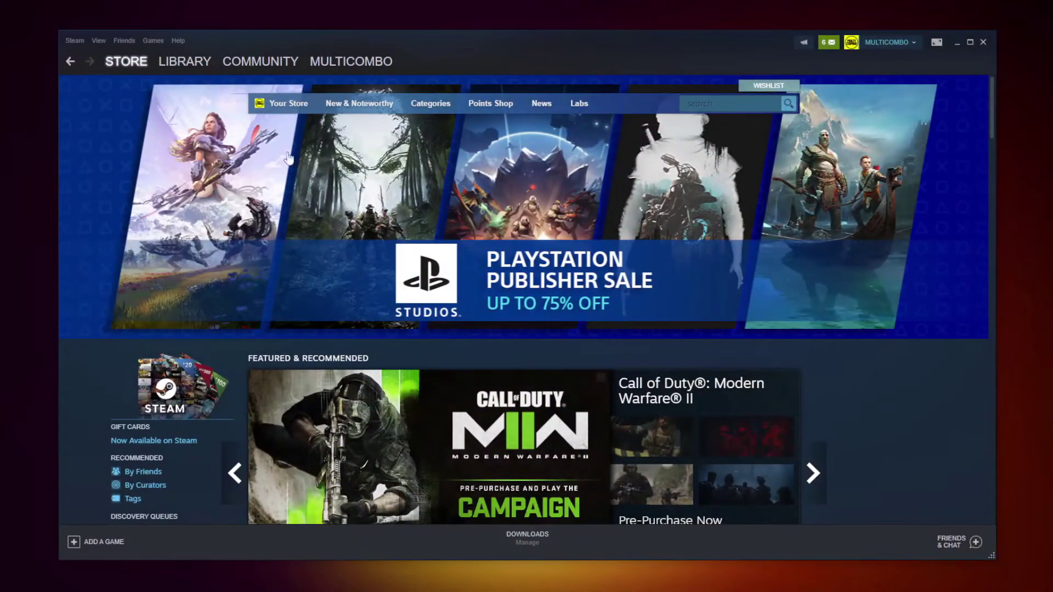
# In the Steam library, verify the integrity of the local files of the game listed under Favorites.
pyautogui.moveTo(176, 63)
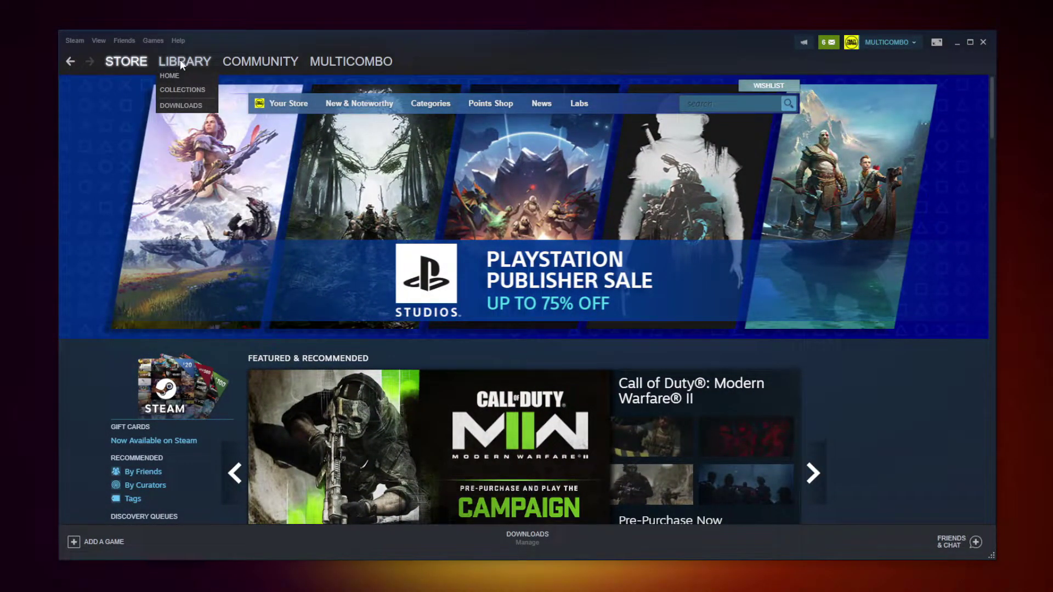
pyautogui.click(180, 61)
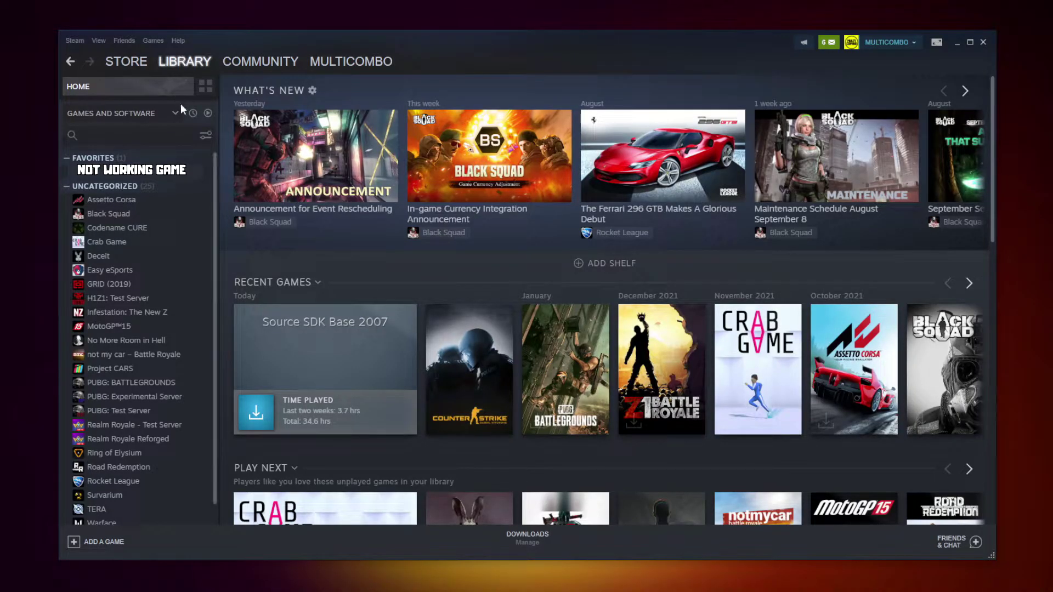
pyautogui.rightClick(206, 175)
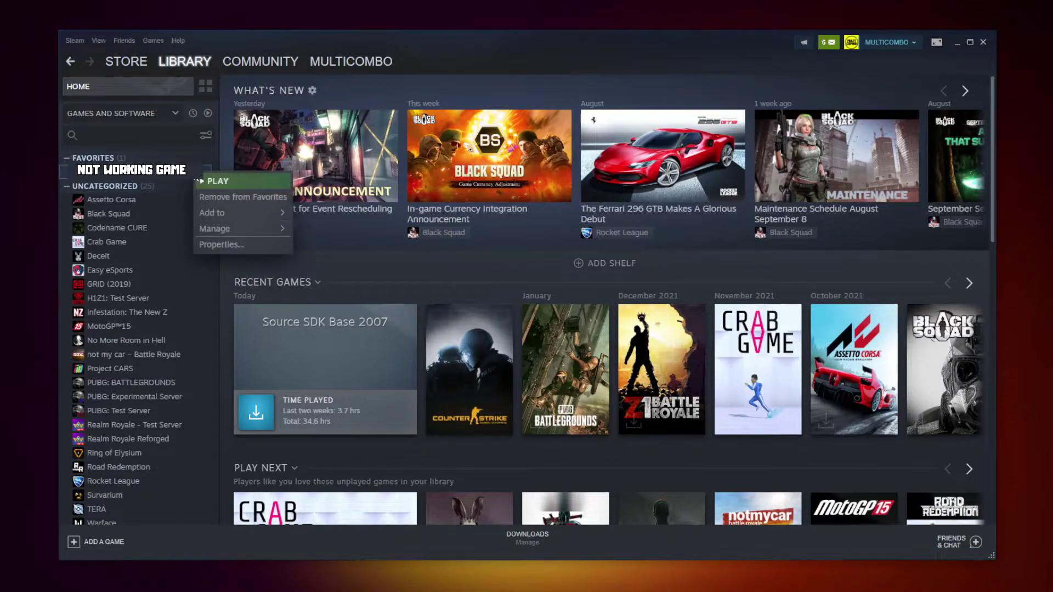
pyautogui.click(235, 245)
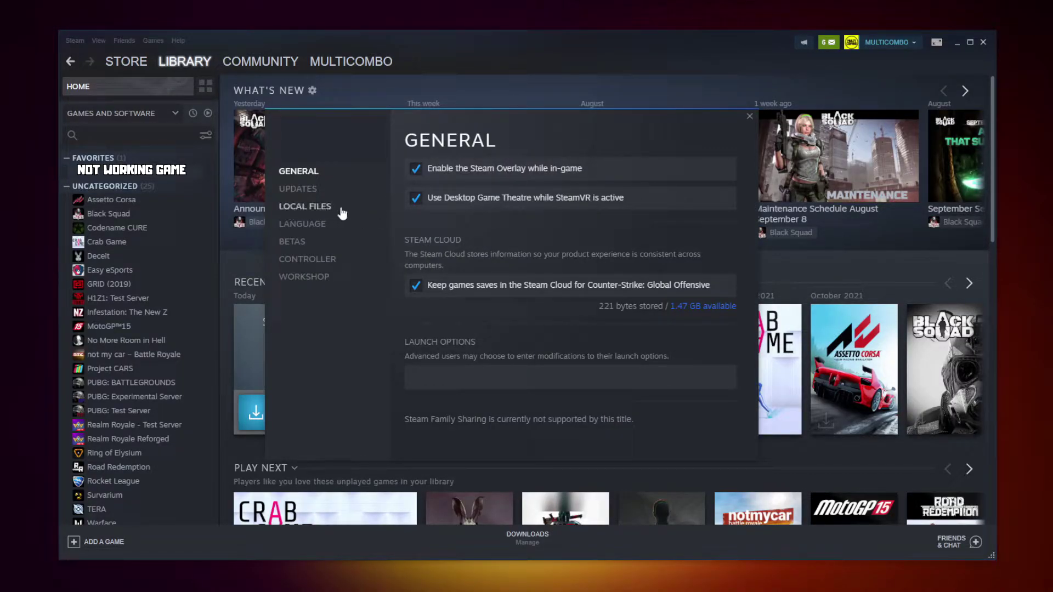
pyautogui.click(308, 207)
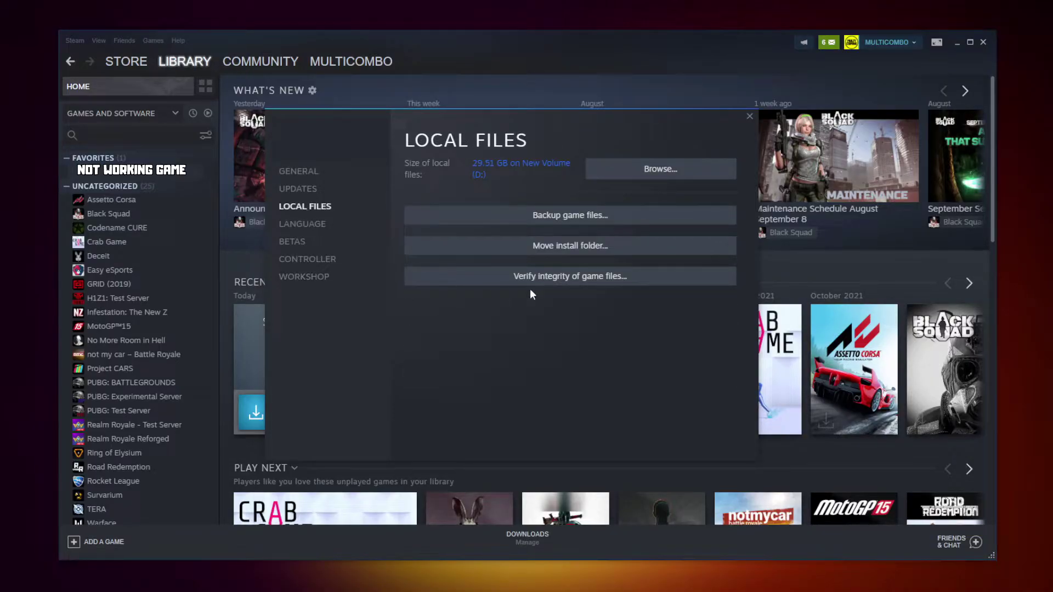
pyautogui.click(574, 279)
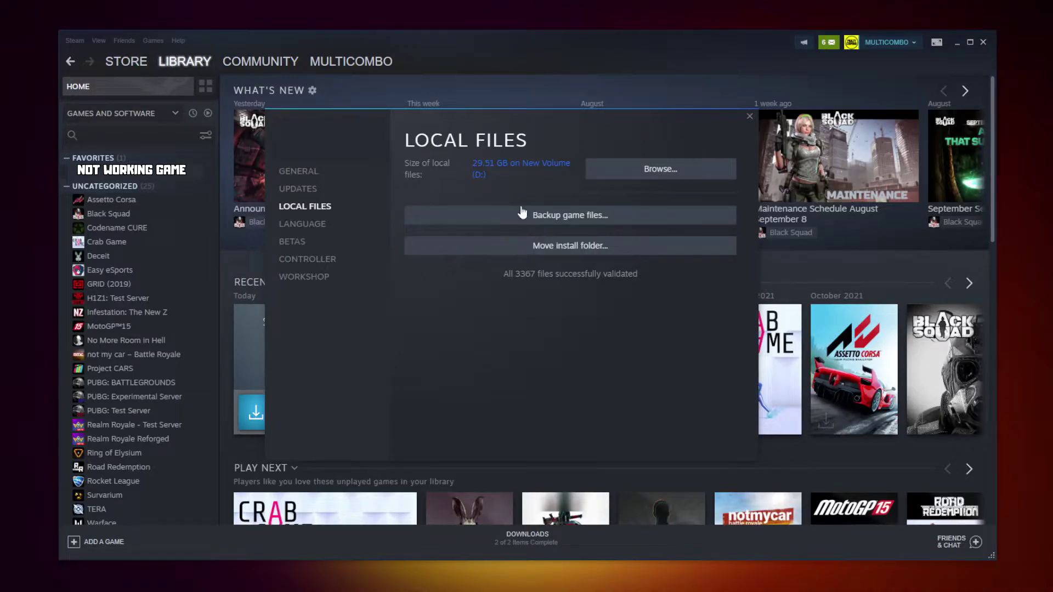
# Browse to the game's install folder and open the properties of its application file.
pyautogui.click(660, 172)
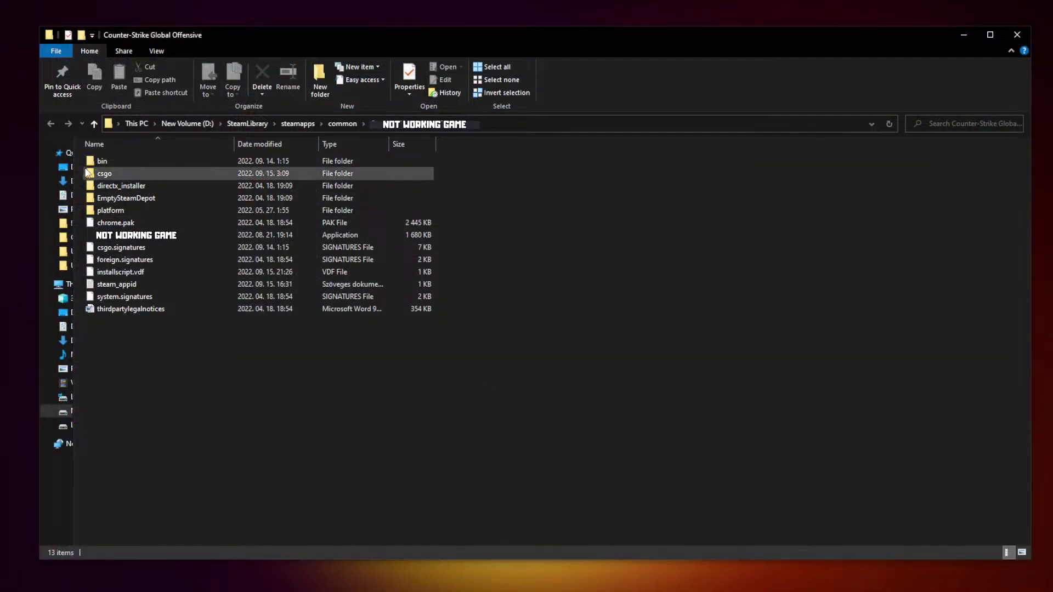
pyautogui.click(181, 239)
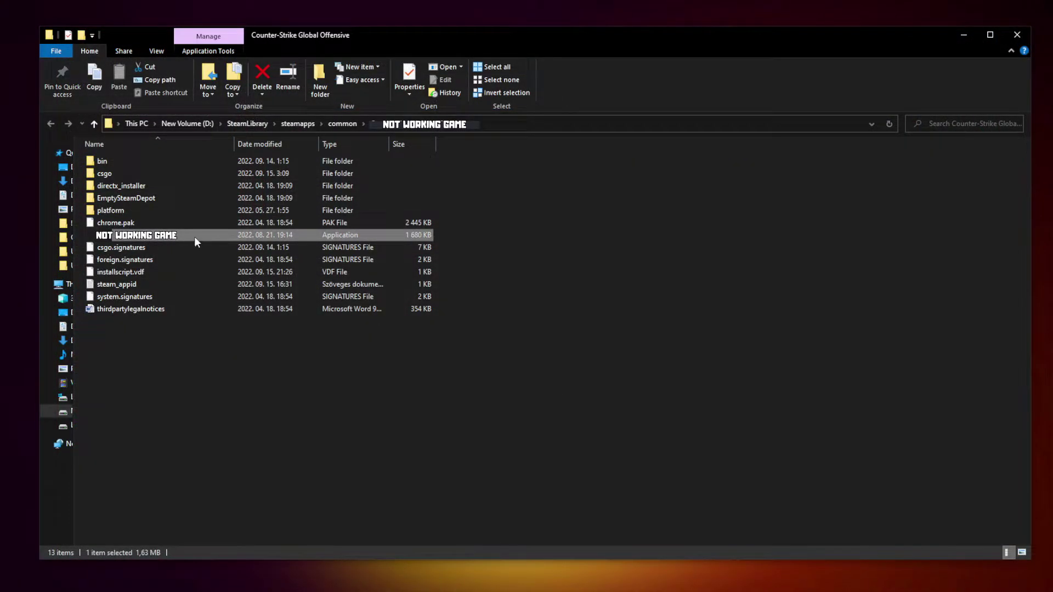
pyautogui.rightClick(211, 235)
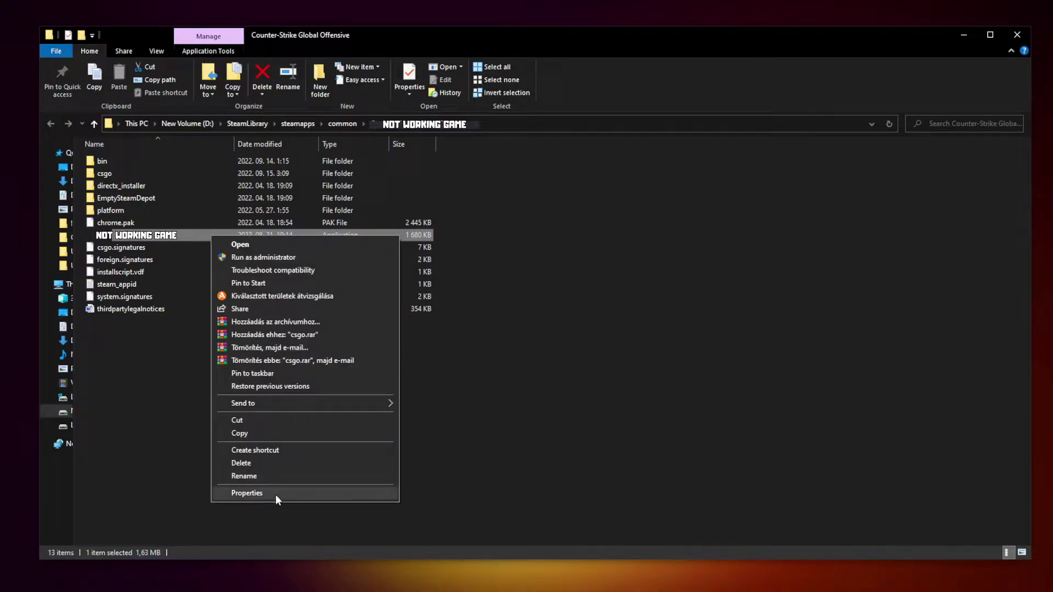
pyautogui.click(305, 493)
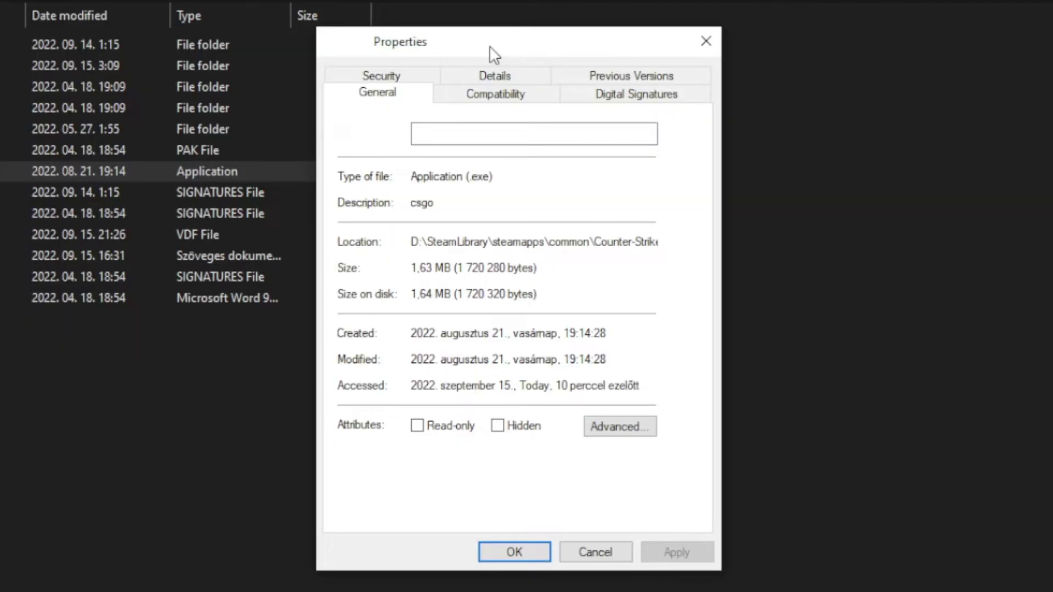
# Set the application's compatibility mode to Windows 8, disable fullscreen optimizations, enable running as administrator, and apply the settings.
pyautogui.click(509, 102)
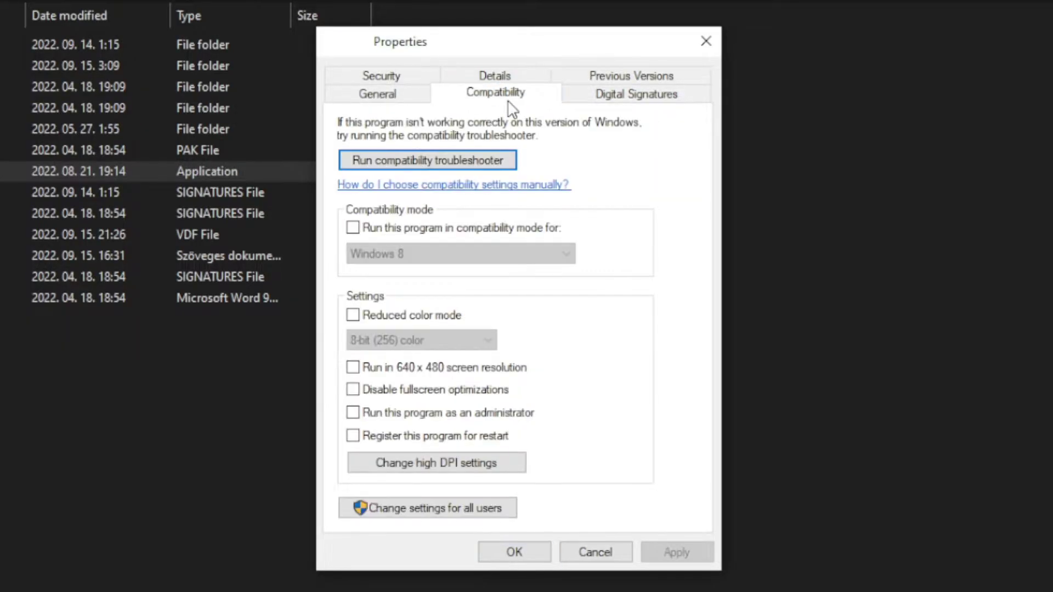
pyautogui.click(363, 231)
pyautogui.click(407, 251)
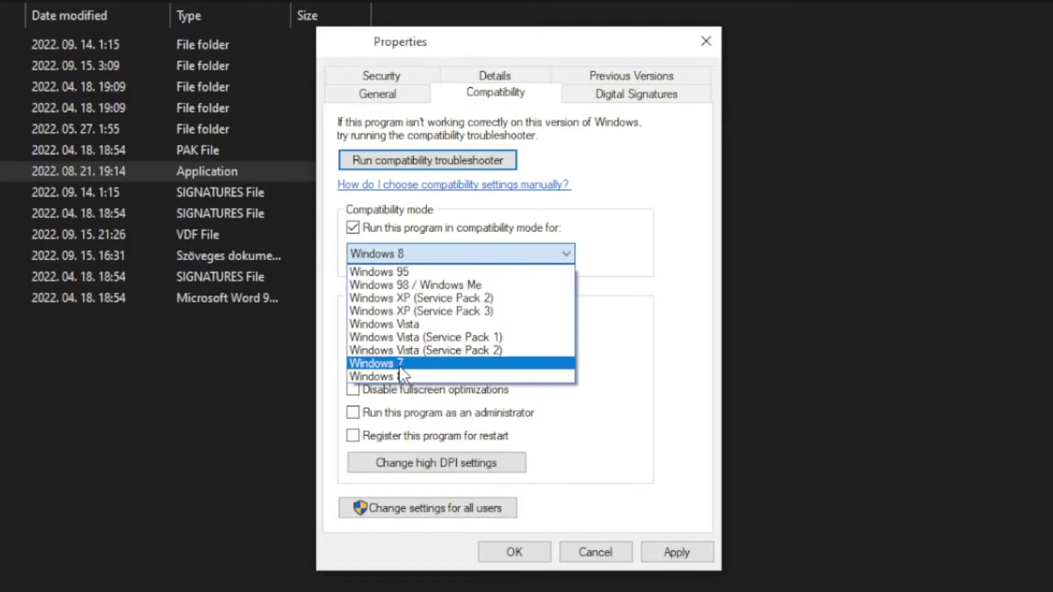
pyautogui.click(407, 379)
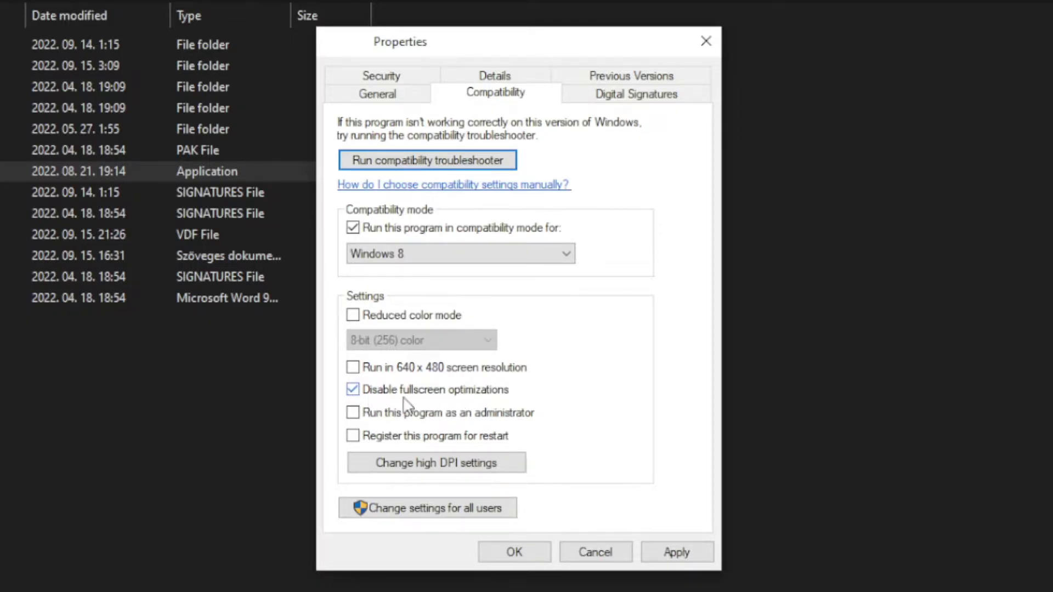
pyautogui.click(509, 420)
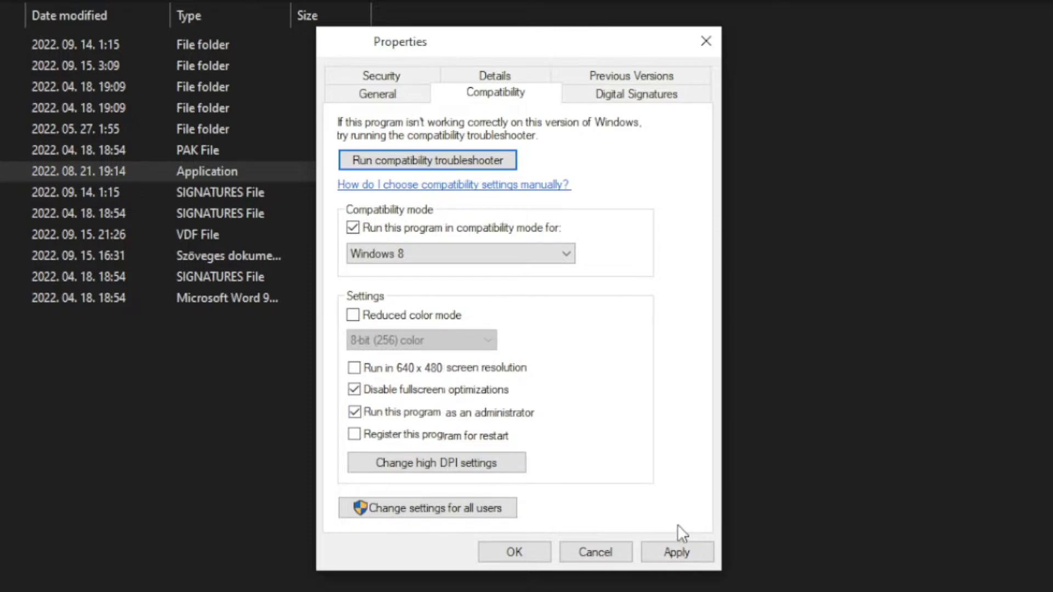
pyautogui.click(678, 554)
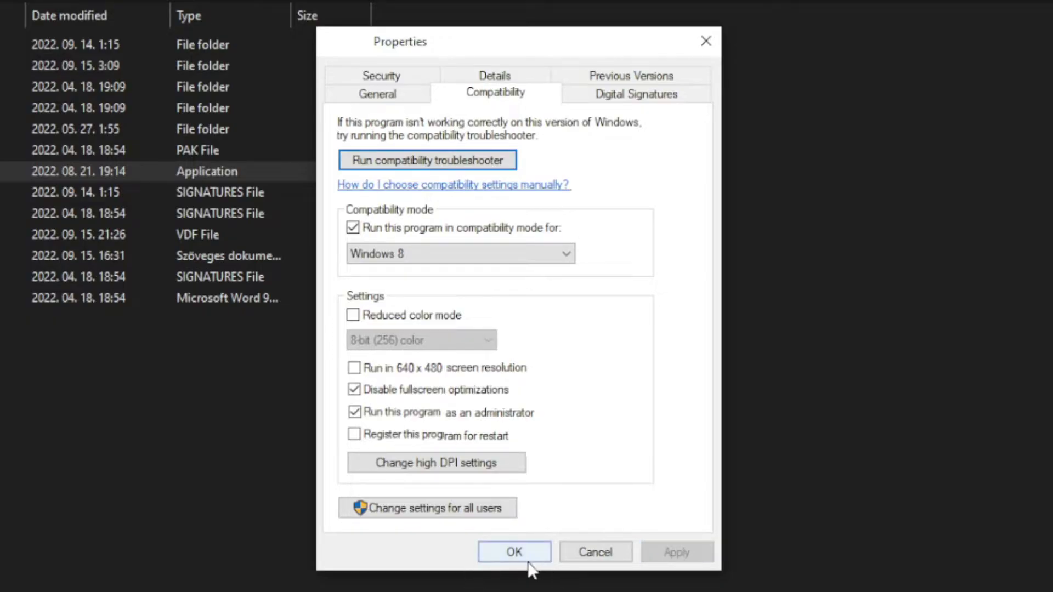
# Confirm and close the application's properties, then check for new updates in Windows Update and close Settings.
pyautogui.click(512, 553)
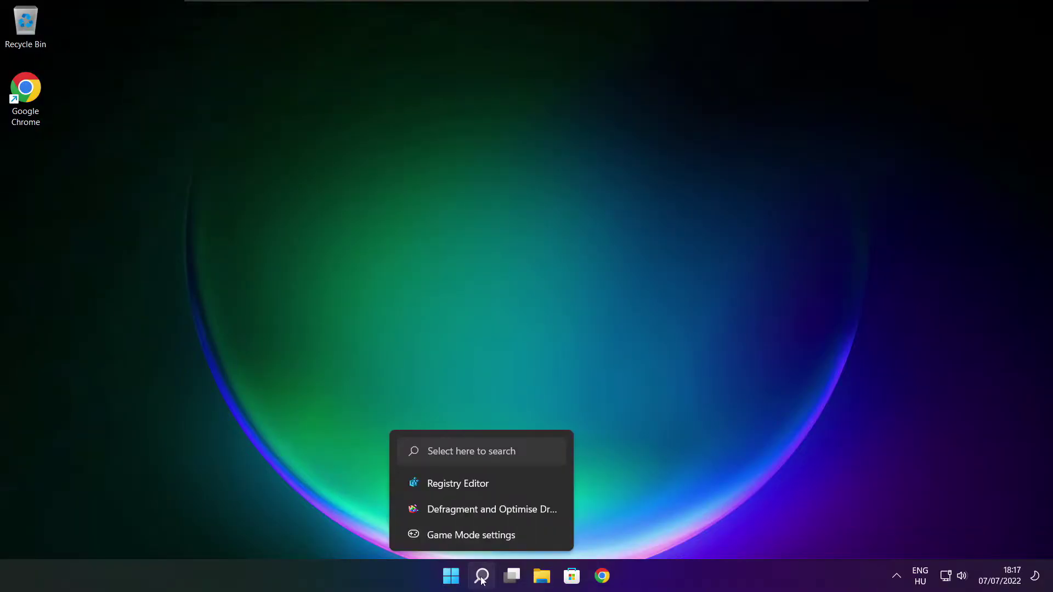
pyautogui.click(482, 576)
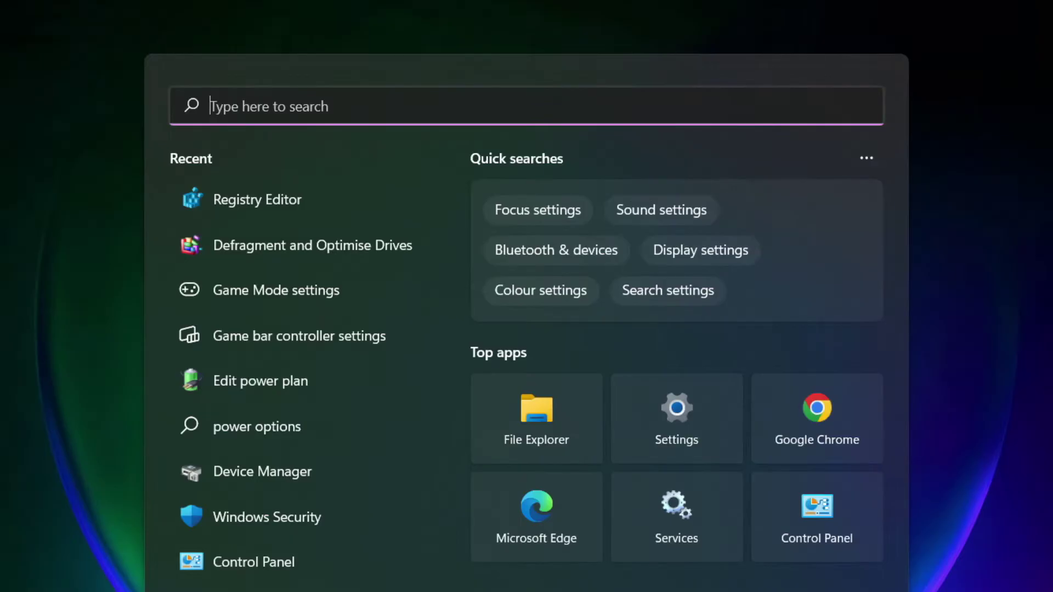
pyautogui.write('updates')
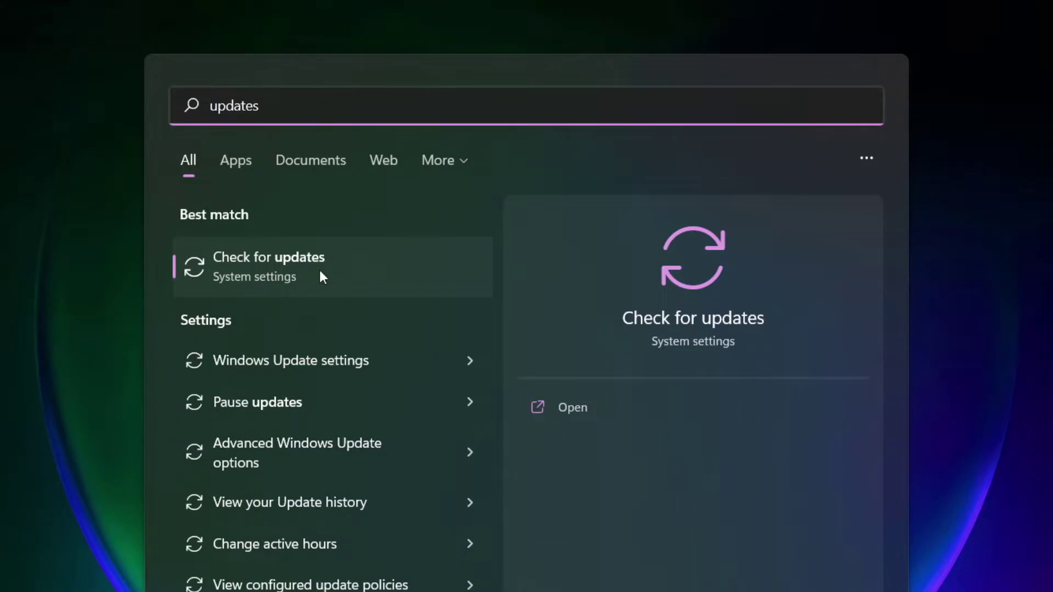
pyautogui.click(321, 274)
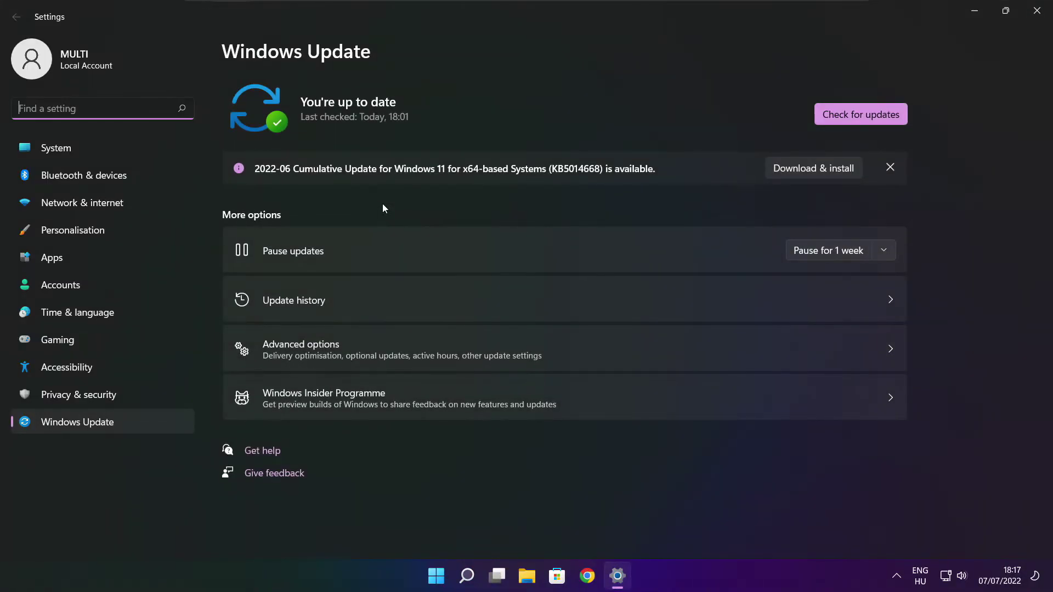
pyautogui.click(861, 117)
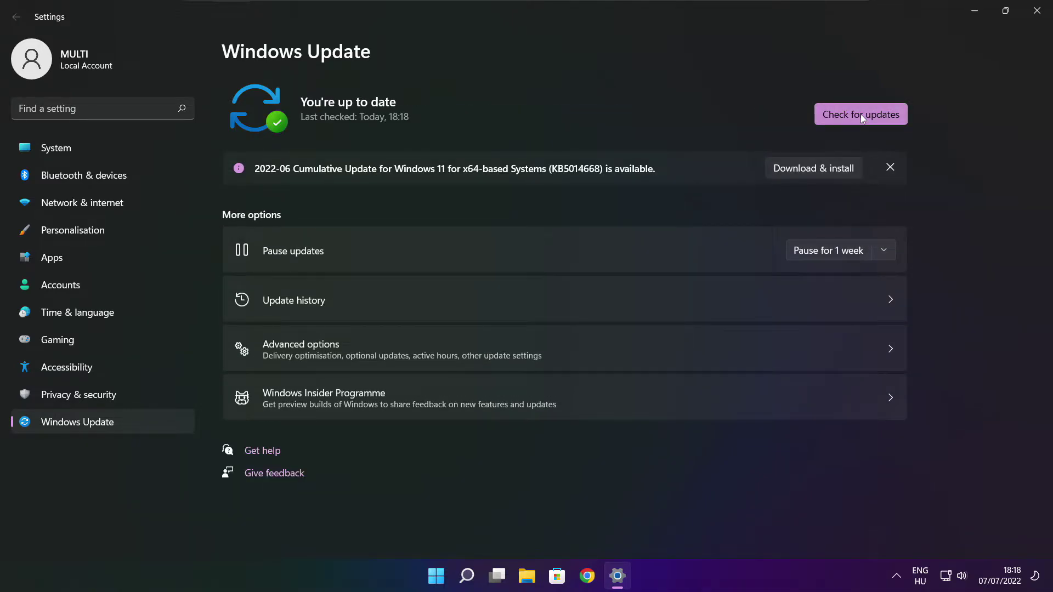
pyautogui.click(1036, 16)
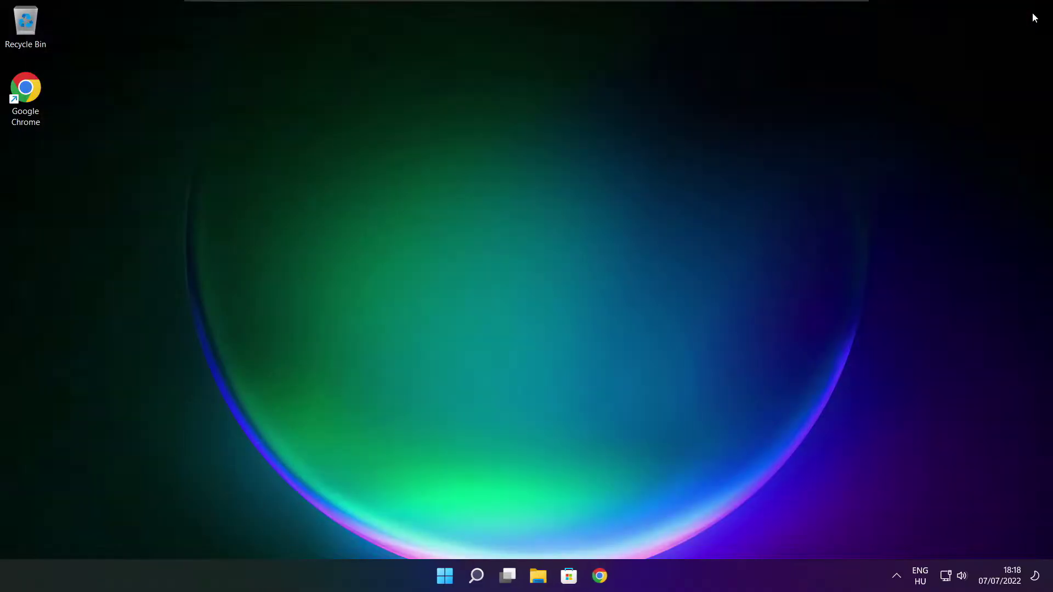
# Switch to Chrome and download the English DirectX End-User Runtime Web Installer from the Microsoft Download Center page.
pyautogui.click(602, 576)
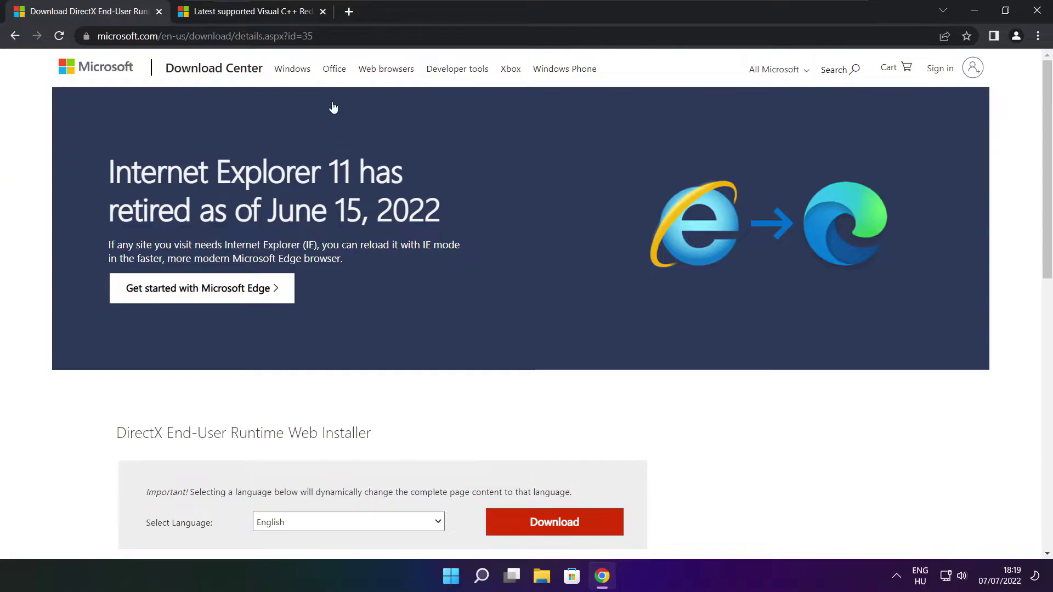
pyautogui.moveTo(315, 36)
pyautogui.mouseDown()
pyautogui.moveTo(97, 35)
pyautogui.moveTo(315, 36)
pyautogui.mouseUp()
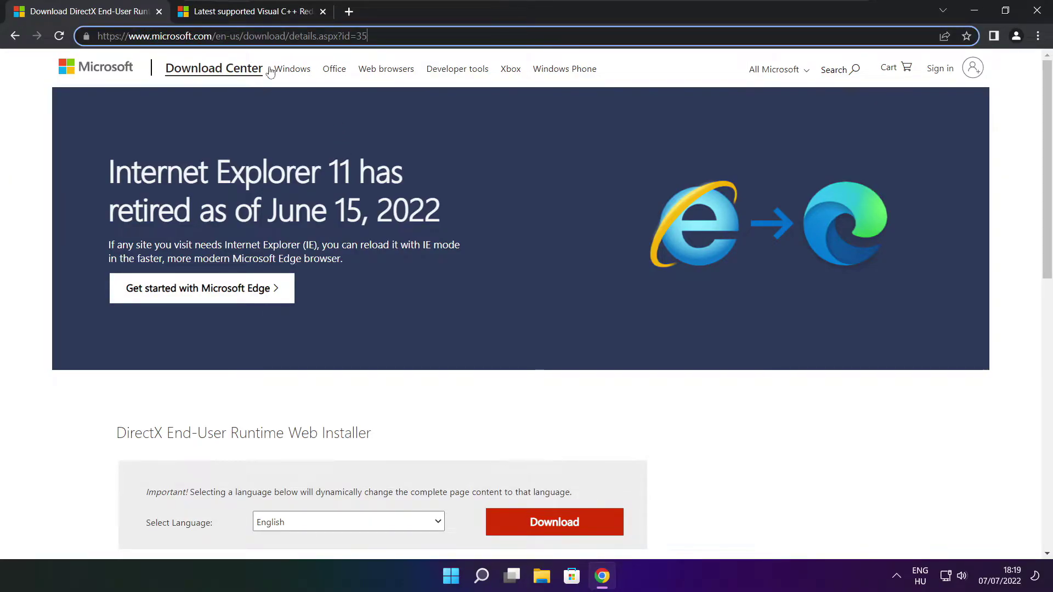
pyautogui.click(377, 397)
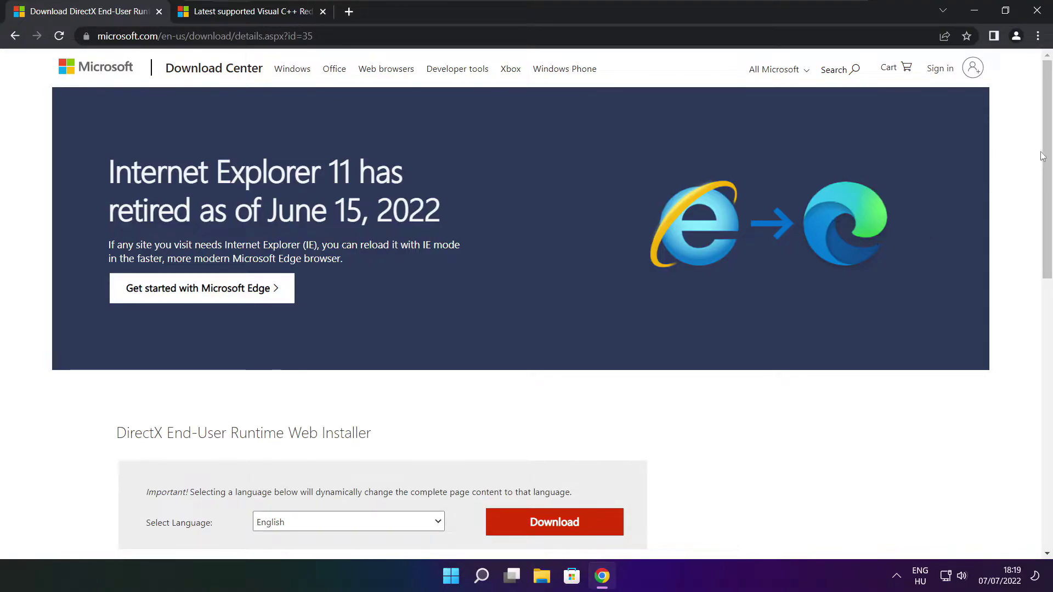
pyautogui.scroll(-4, 958, 251)
pyautogui.moveTo(386, 223); pyautogui.dragTo(88, 228)
pyautogui.click(418, 230)
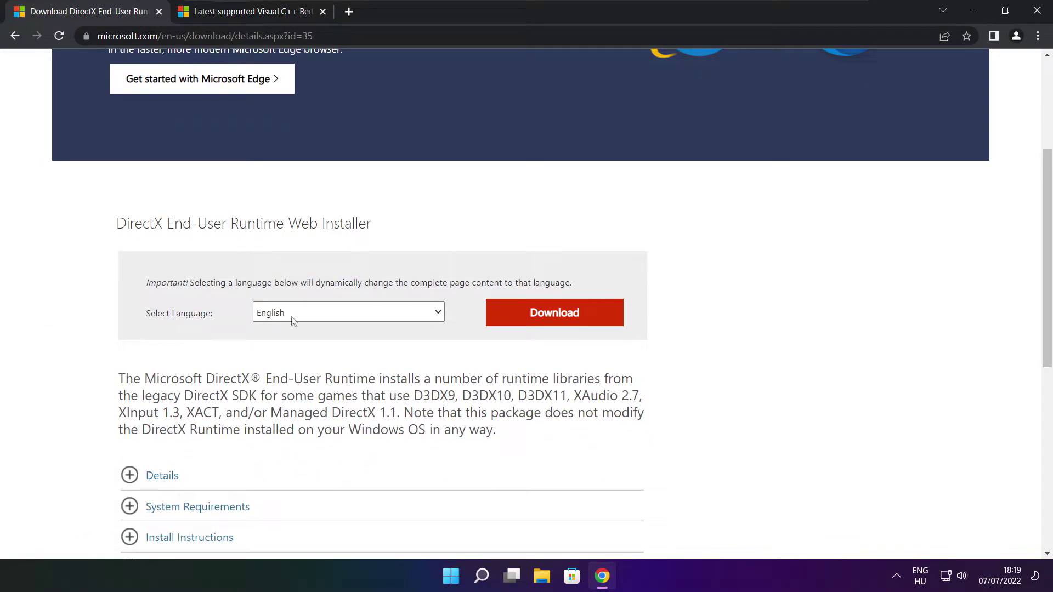
pyautogui.click(559, 316)
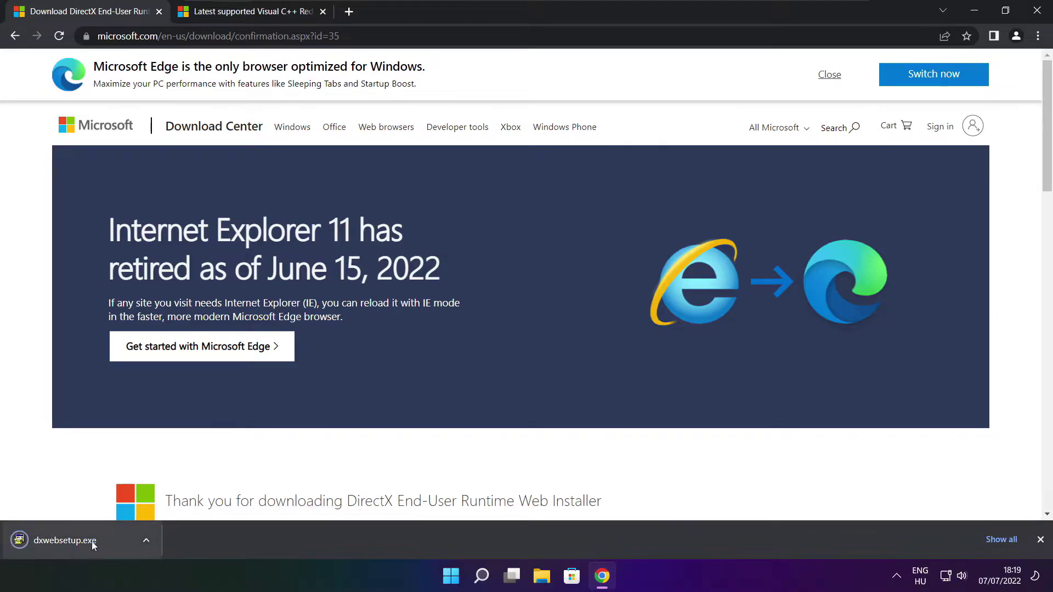
# Run dxwebsetup.exe, accept the license agreement, install the DirectX runtime components, and finish the setup wizard.
pyautogui.click(99, 541)
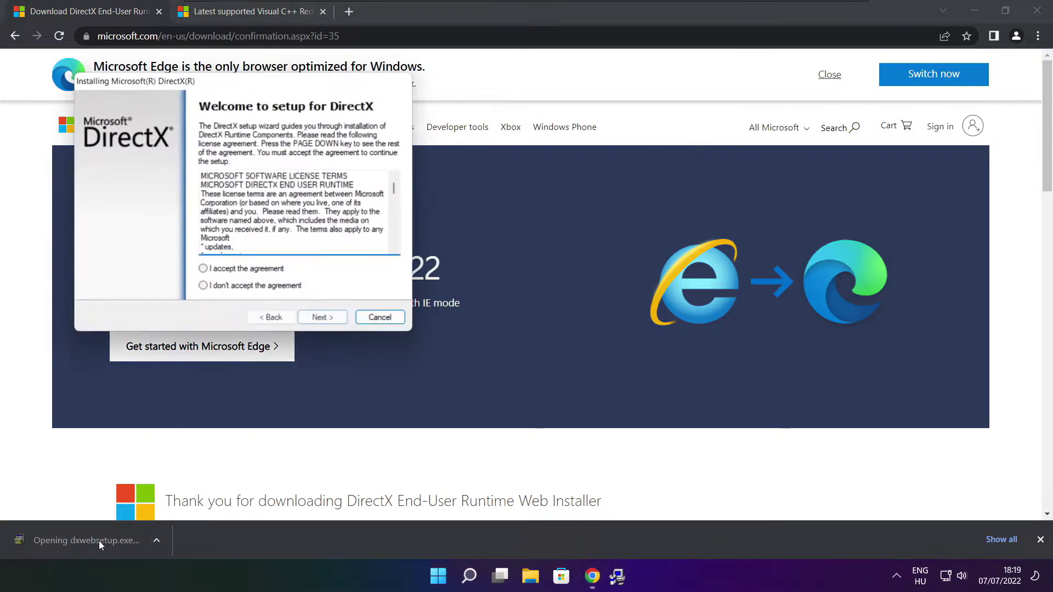
pyautogui.moveTo(224, 88); pyautogui.dragTo(503, 161)
pyautogui.moveTo(675, 262); pyautogui.dragTo(674, 318)
pyautogui.click(491, 344)
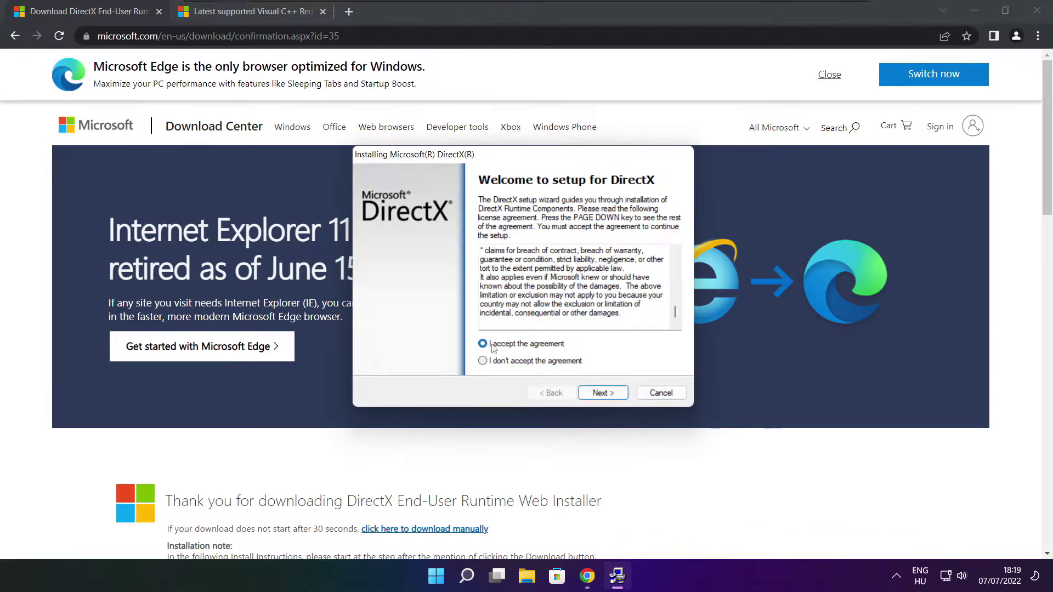
pyautogui.click(605, 394)
pyautogui.click(474, 296)
pyautogui.click(615, 393)
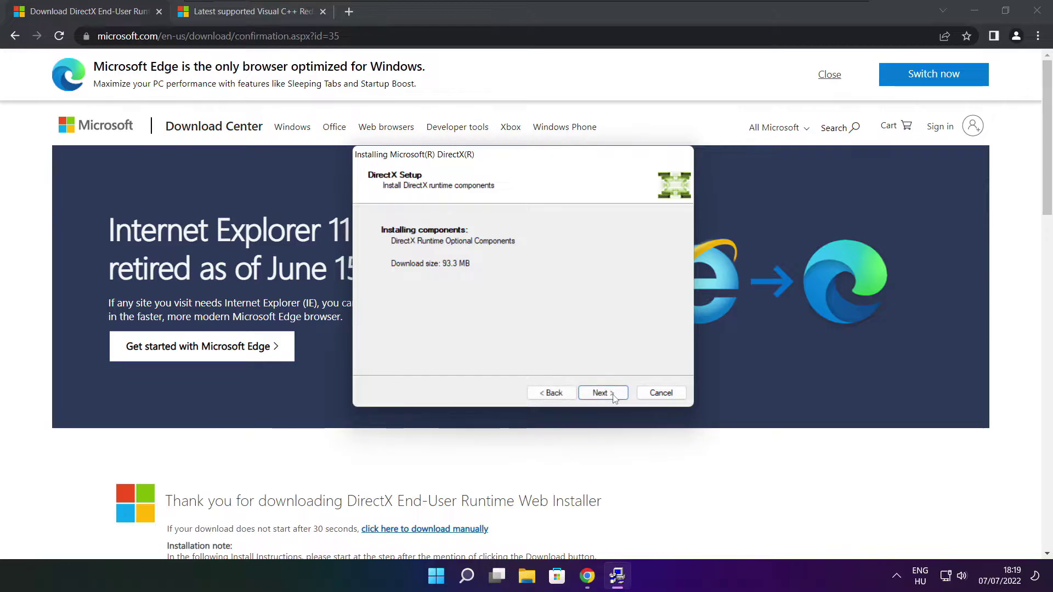
pyautogui.click(606, 396)
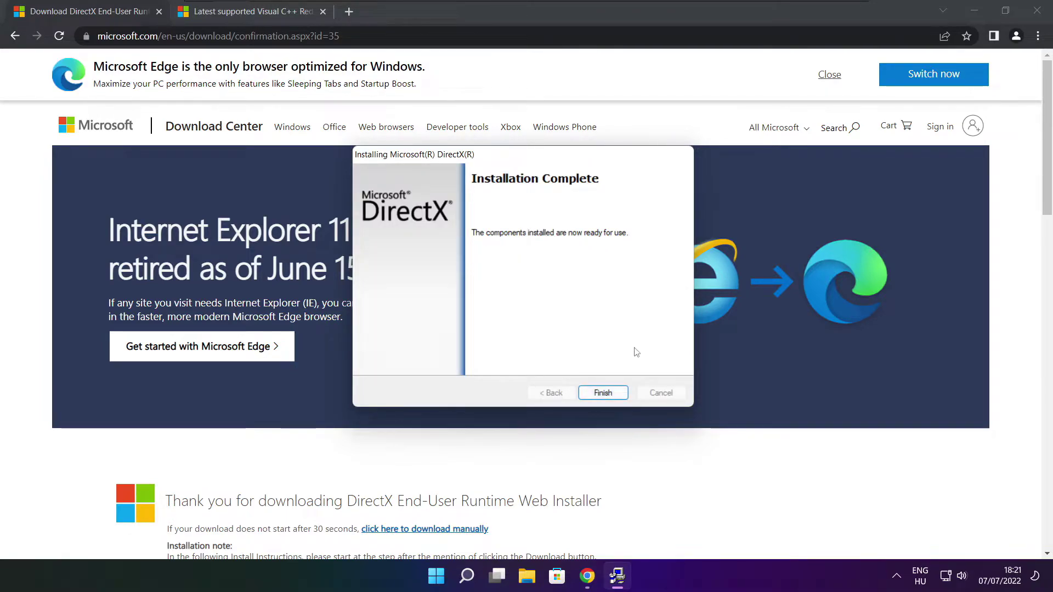
pyautogui.click(603, 393)
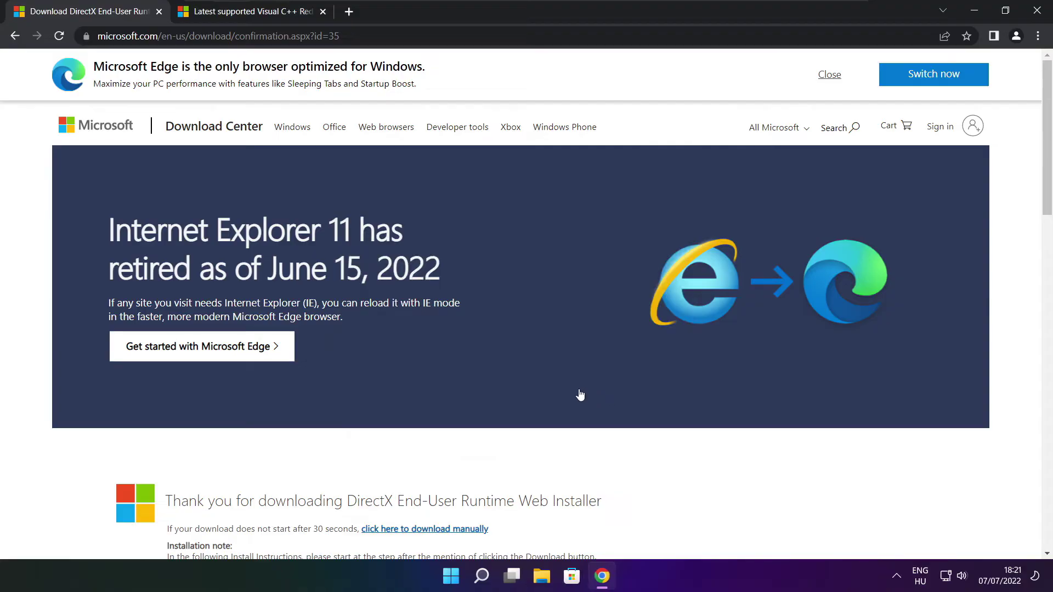
# Close the DirectX page and download the ARM64, X86 and X64 Visual C++ Redistributable installers for Visual Studio 2015, 2017, 2019, and 2022.
pyautogui.click(159, 11)
pyautogui.moveTo(453, 35)
pyautogui.mouseDown()
pyautogui.moveTo(97, 36)
pyautogui.moveTo(453, 35)
pyautogui.mouseUp()
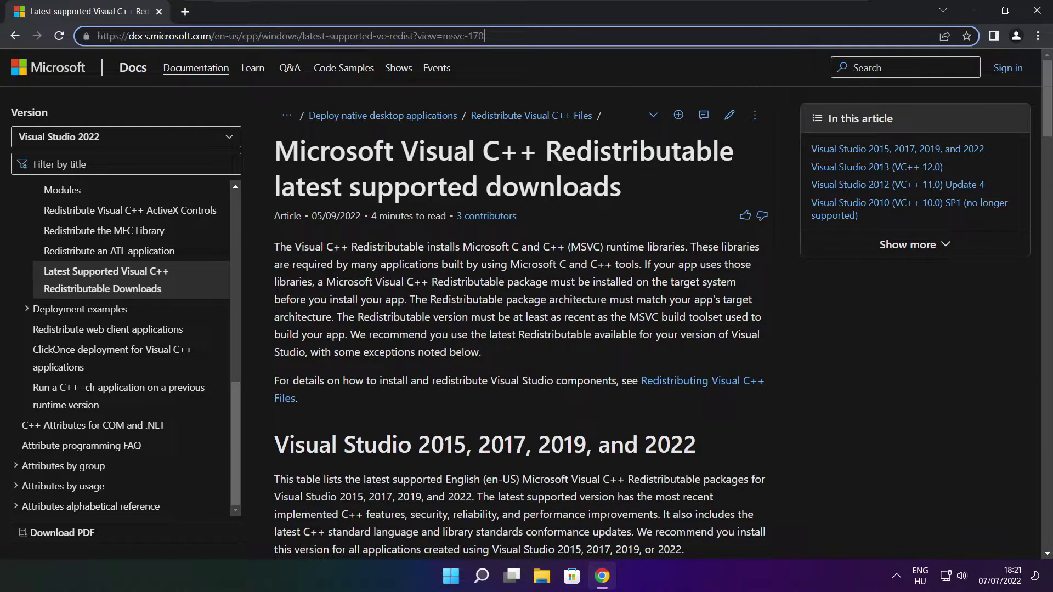
pyautogui.click(522, 67)
pyautogui.scroll(-1, 1046, 117)
pyautogui.moveTo(1047, 117); pyautogui.dragTo(1042, 153)
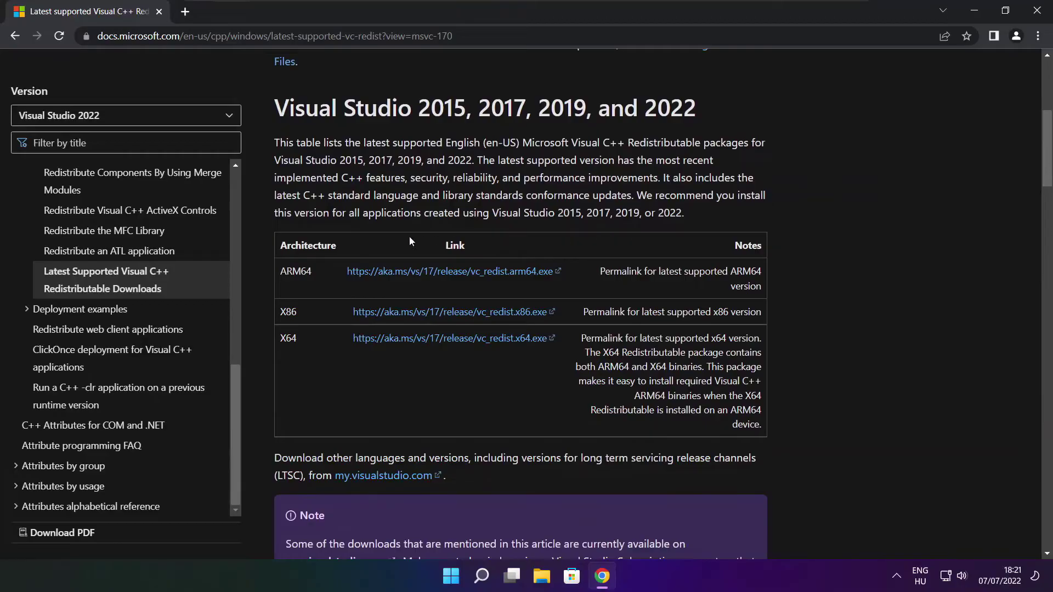
pyautogui.moveTo(278, 271); pyautogui.dragTo(702, 375)
pyautogui.click(707, 377)
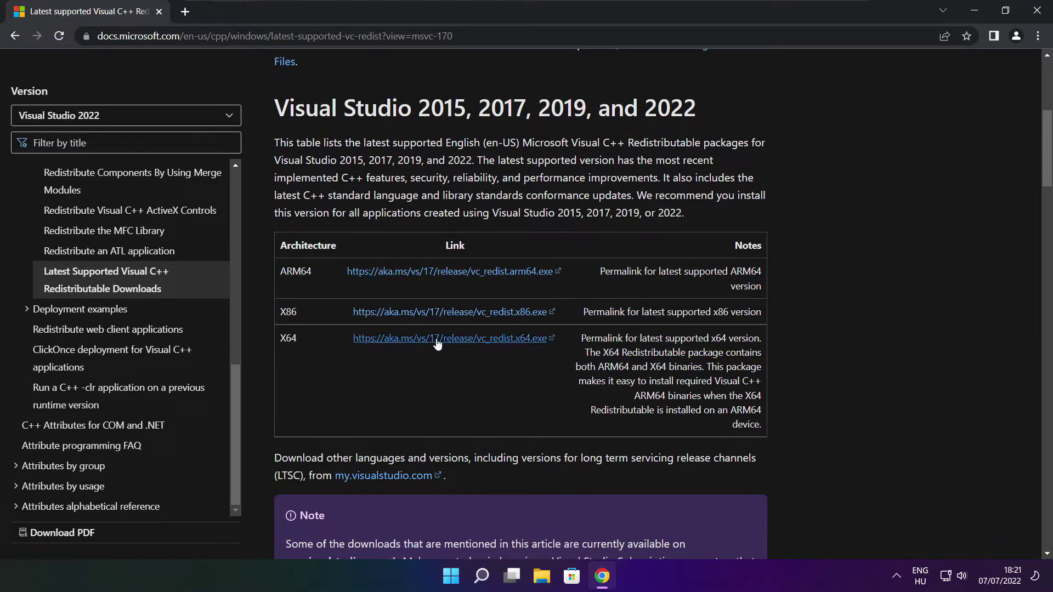
pyautogui.click(437, 274)
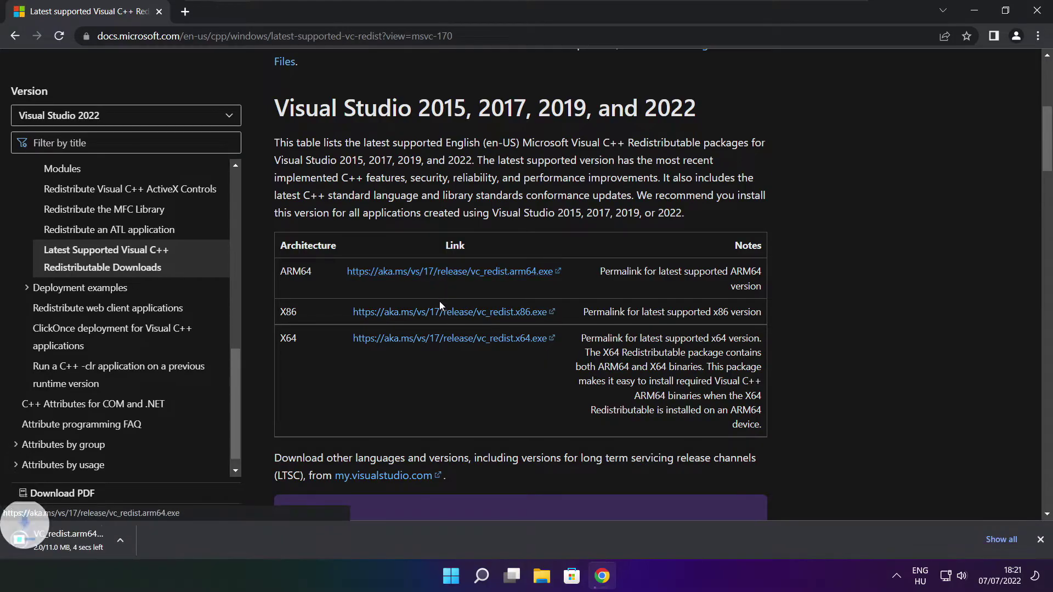
pyautogui.click(433, 319)
pyautogui.click(435, 338)
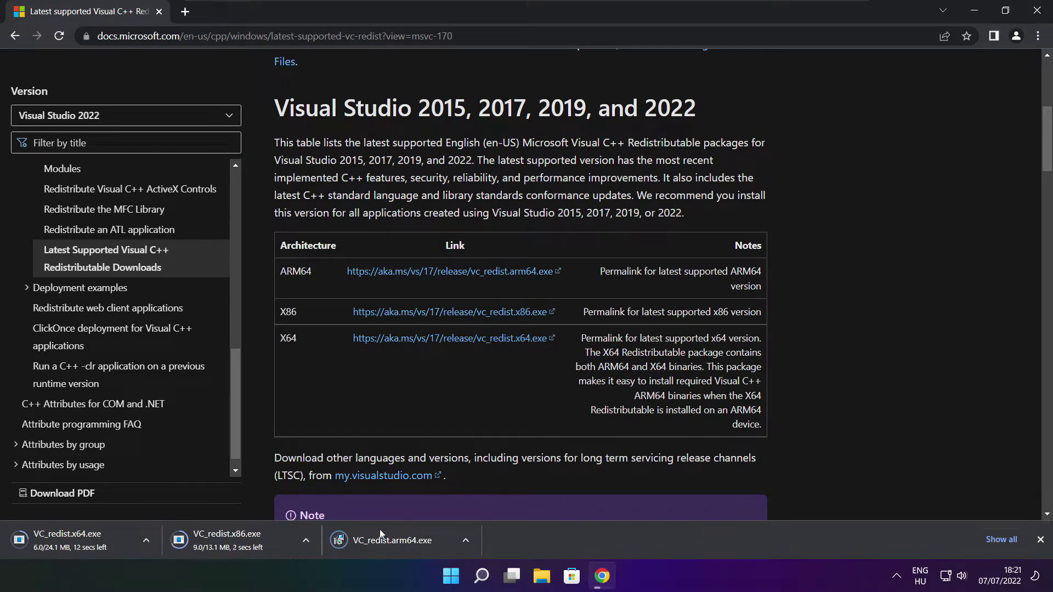
# Try to install the Arm64 Visual C++ 2022 Redistributable from VC_redist.arm64.exe with the license terms accepted, then close its setup.
pyautogui.click(401, 542)
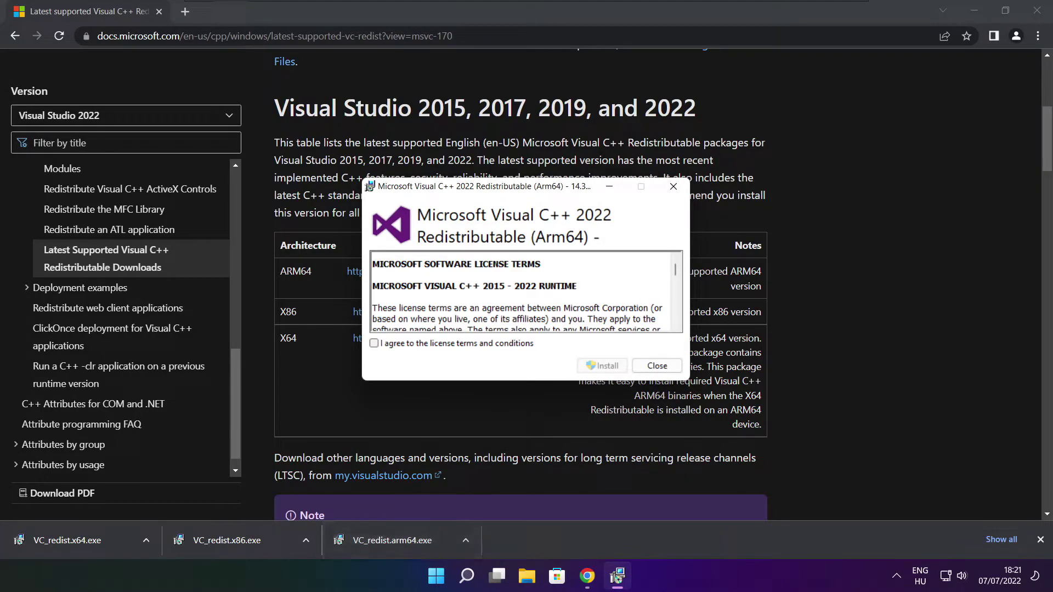
pyautogui.moveTo(676, 273); pyautogui.dragTo(676, 326)
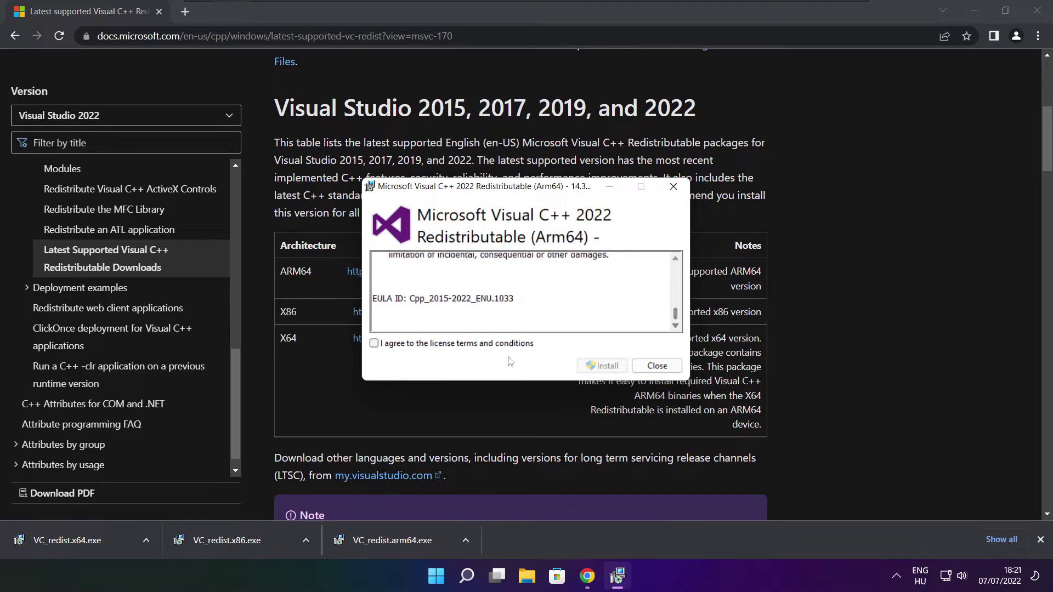
pyautogui.click(374, 345)
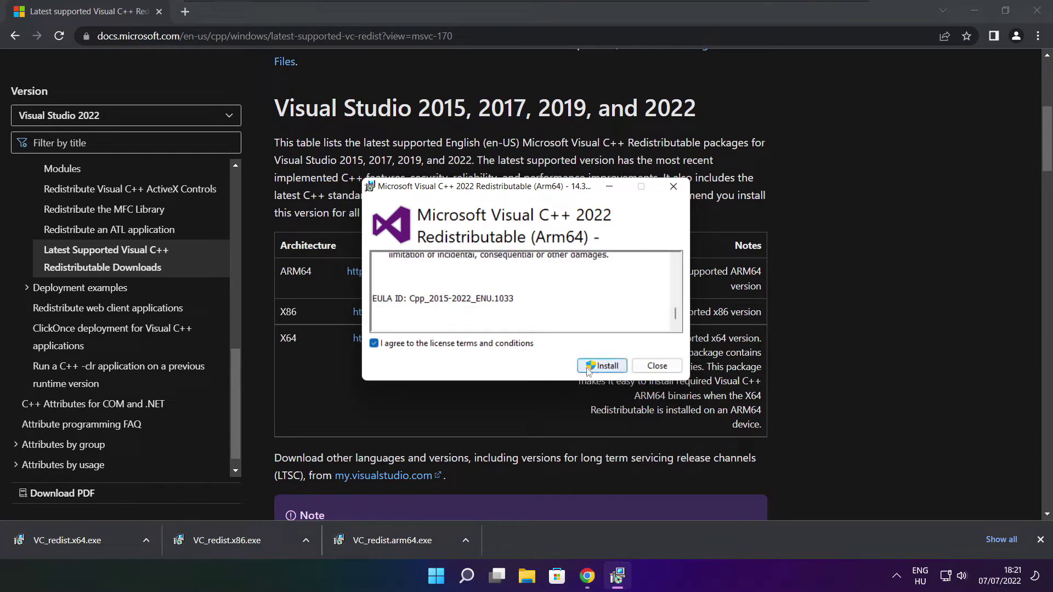
pyautogui.click(598, 370)
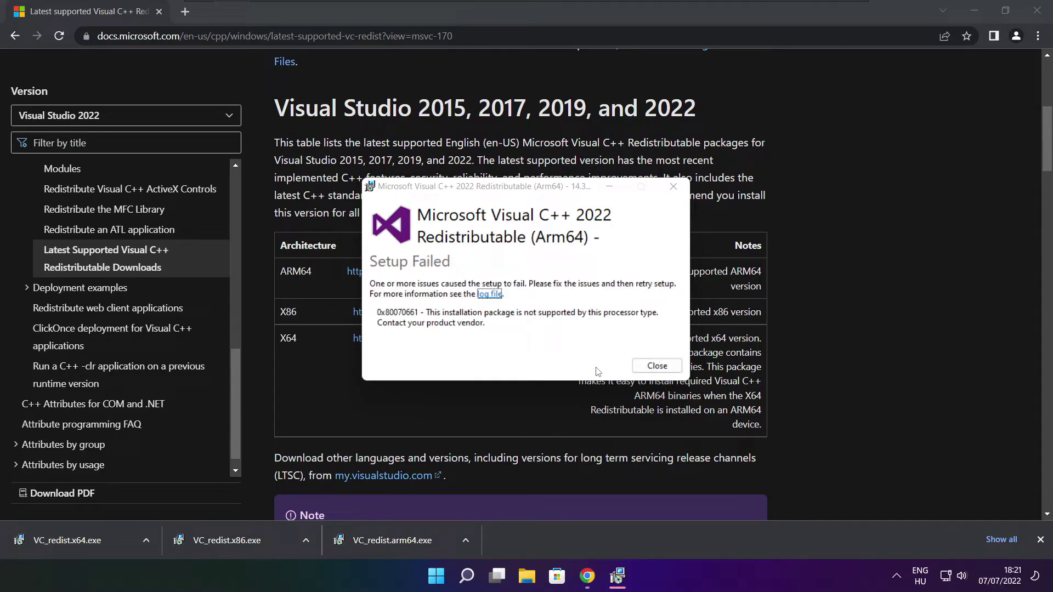
pyautogui.click(656, 366)
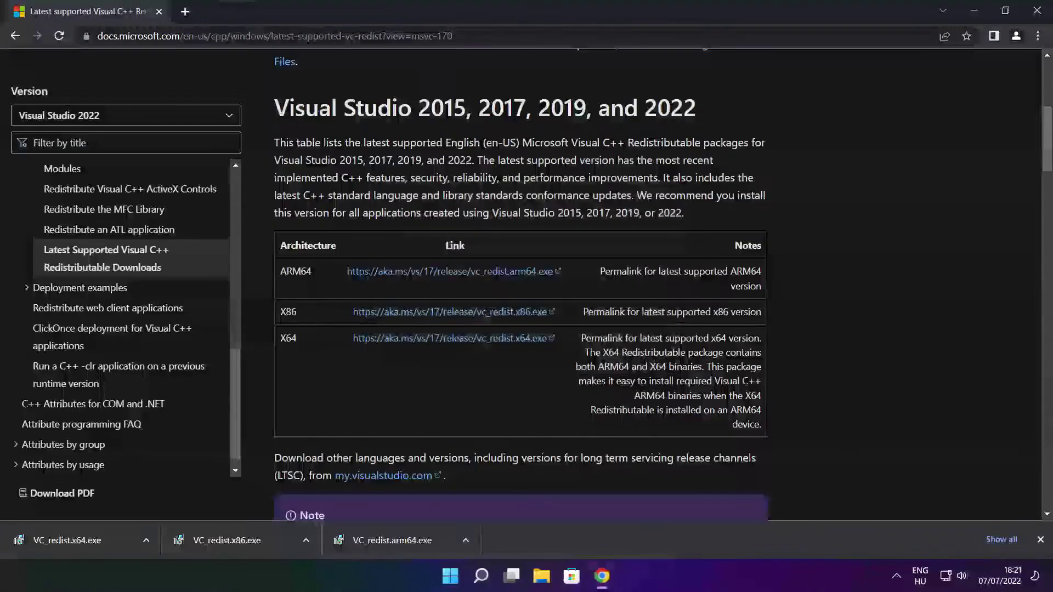
# Install the x86 Visual C++ 2015-2022 Redistributable from VC_redist.x86.exe, accepting the license terms, and close the setup.
pyautogui.click(248, 540)
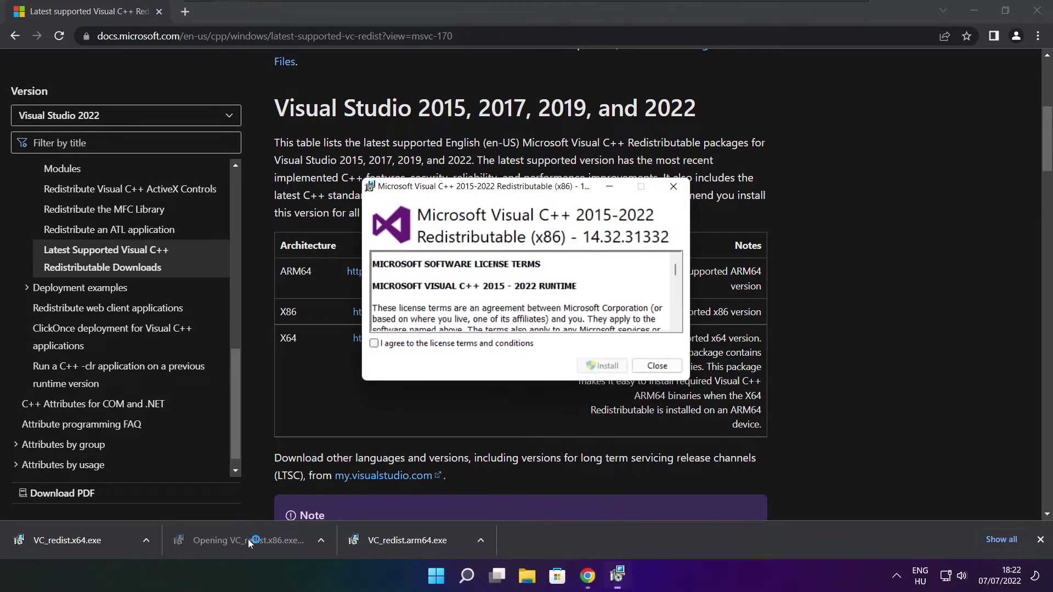
pyautogui.moveTo(677, 273); pyautogui.dragTo(675, 324)
pyautogui.click(376, 345)
pyautogui.click(603, 368)
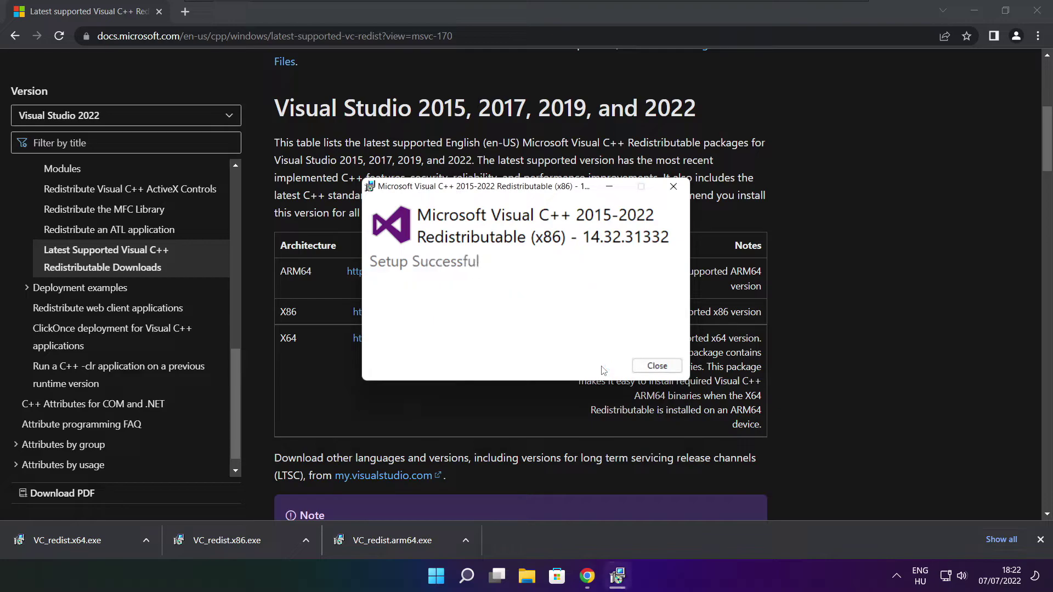
pyautogui.click(657, 366)
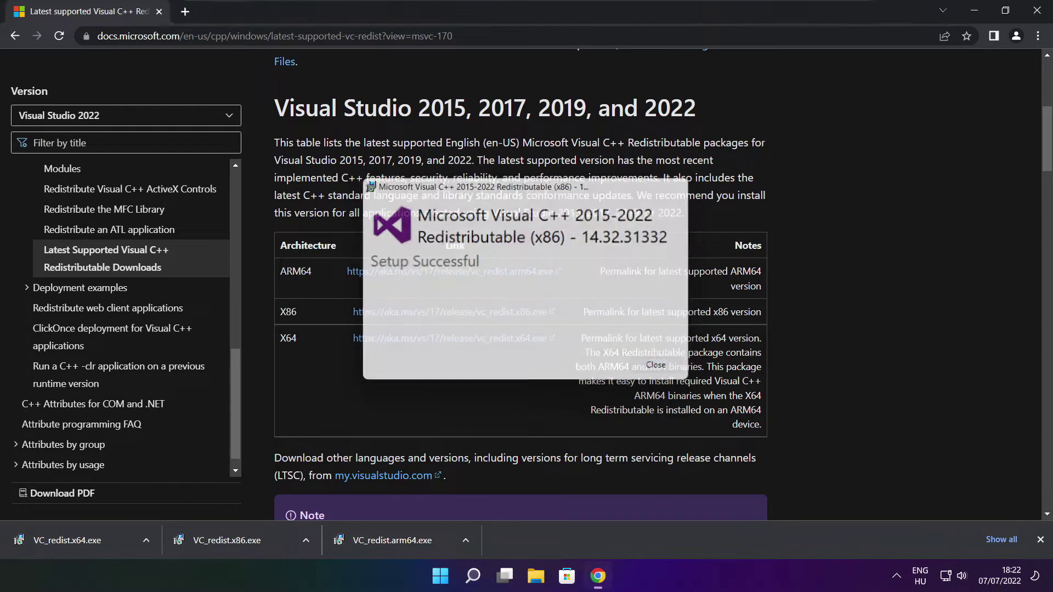
# Install the x64 Visual C++ 2015-2022 Redistributable from VC_redist.x64.exe, accepting the license terms, then close the setup and the browser.
pyautogui.click(88, 541)
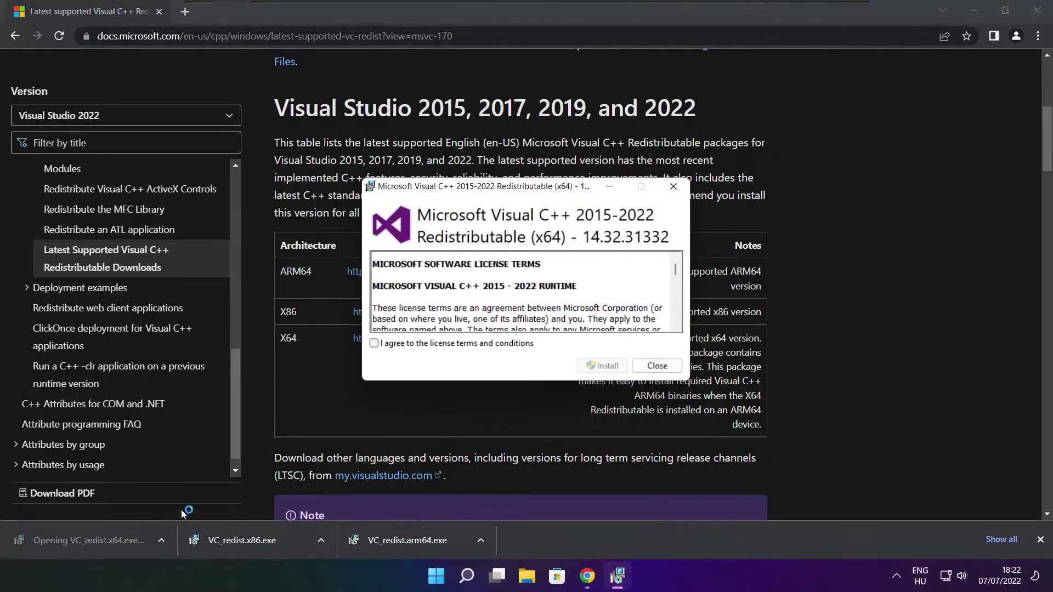
pyautogui.moveTo(676, 270); pyautogui.dragTo(675, 321)
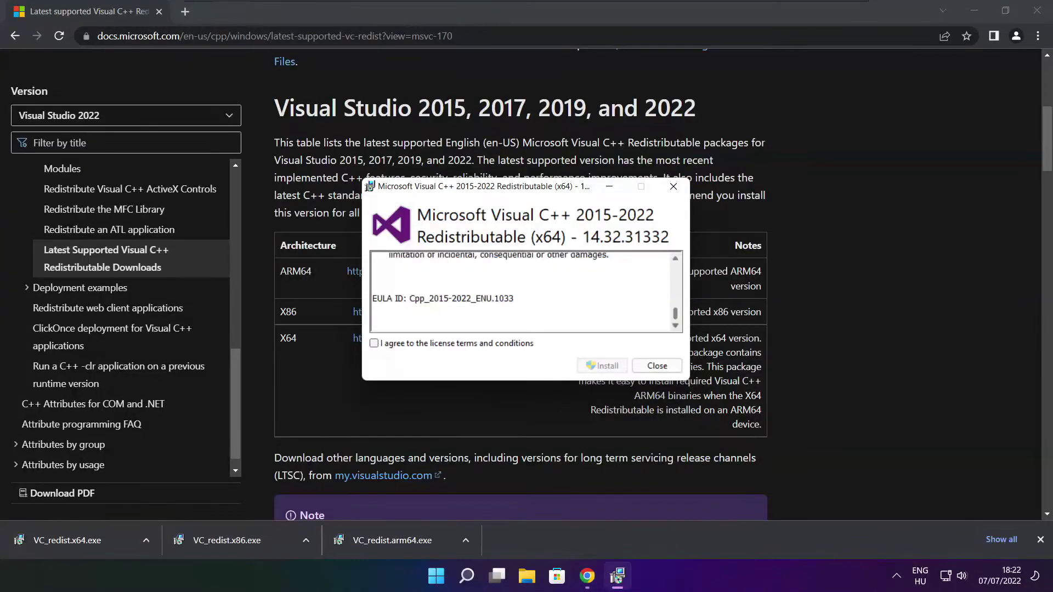
pyautogui.click(375, 343)
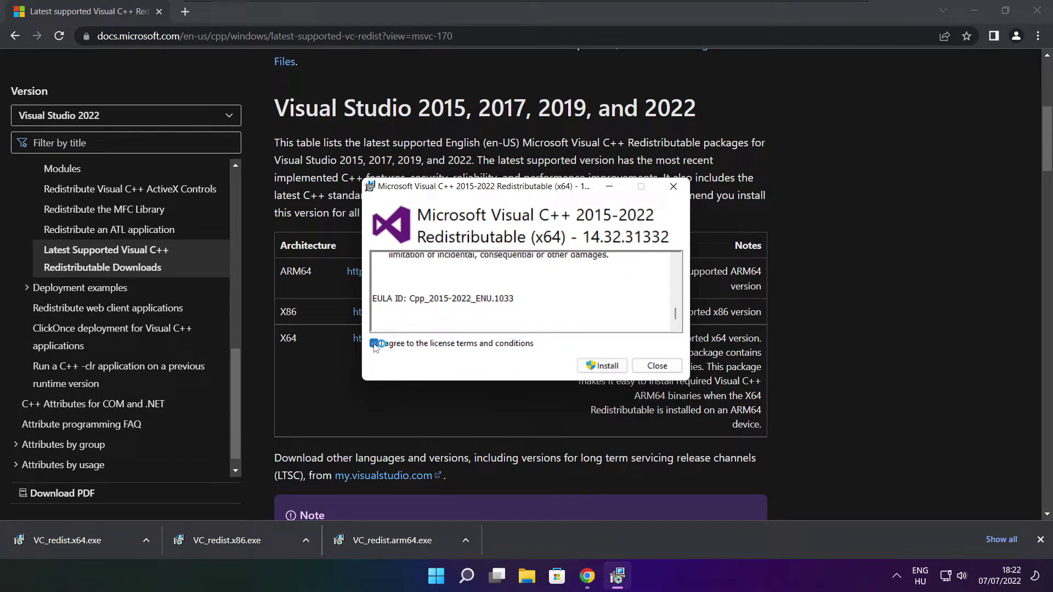
pyautogui.click(605, 367)
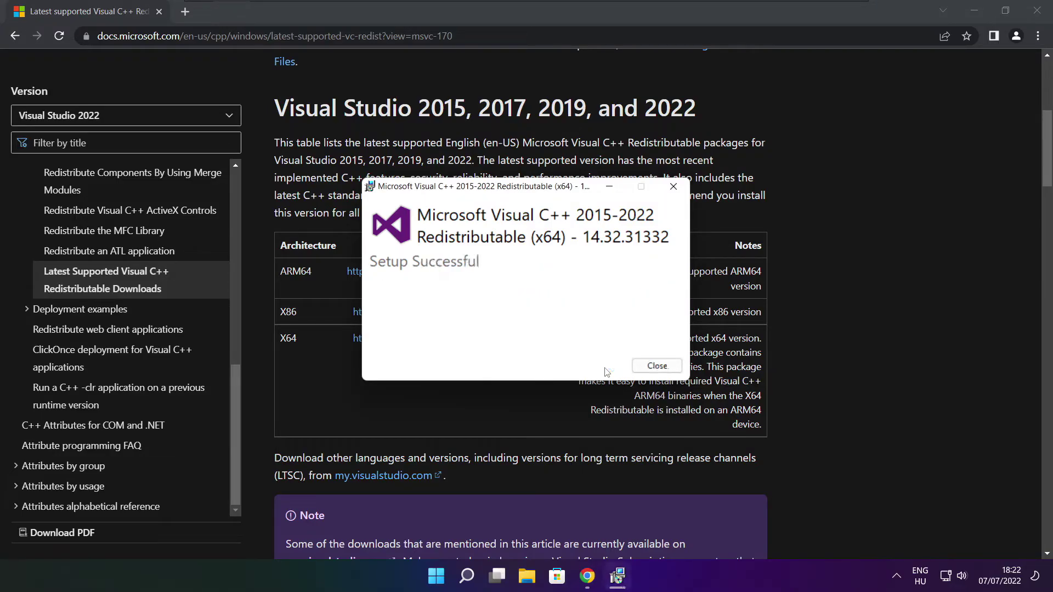
pyautogui.click(657, 366)
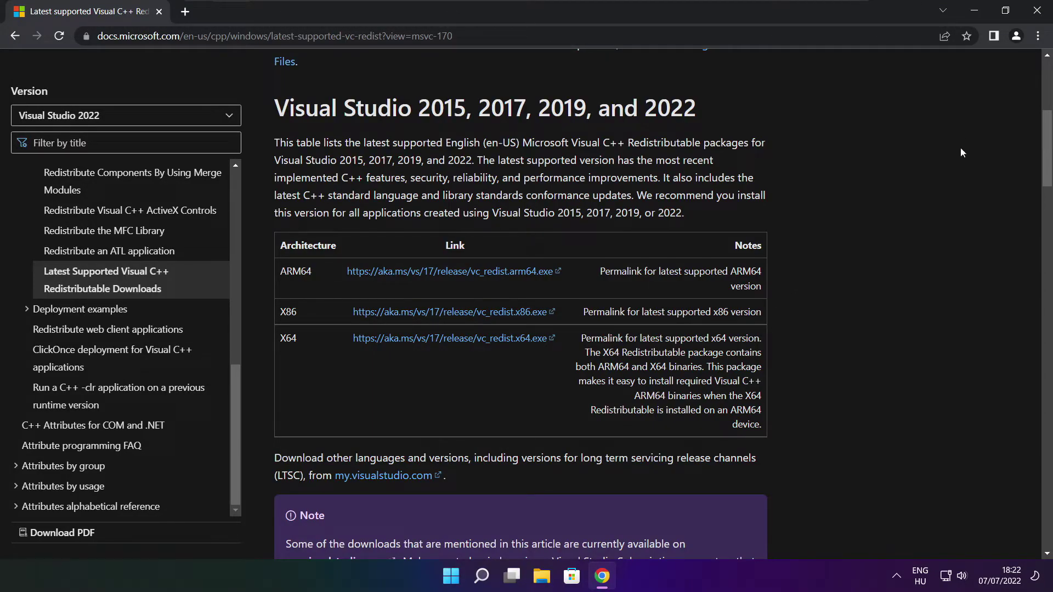
pyautogui.click(1037, 10)
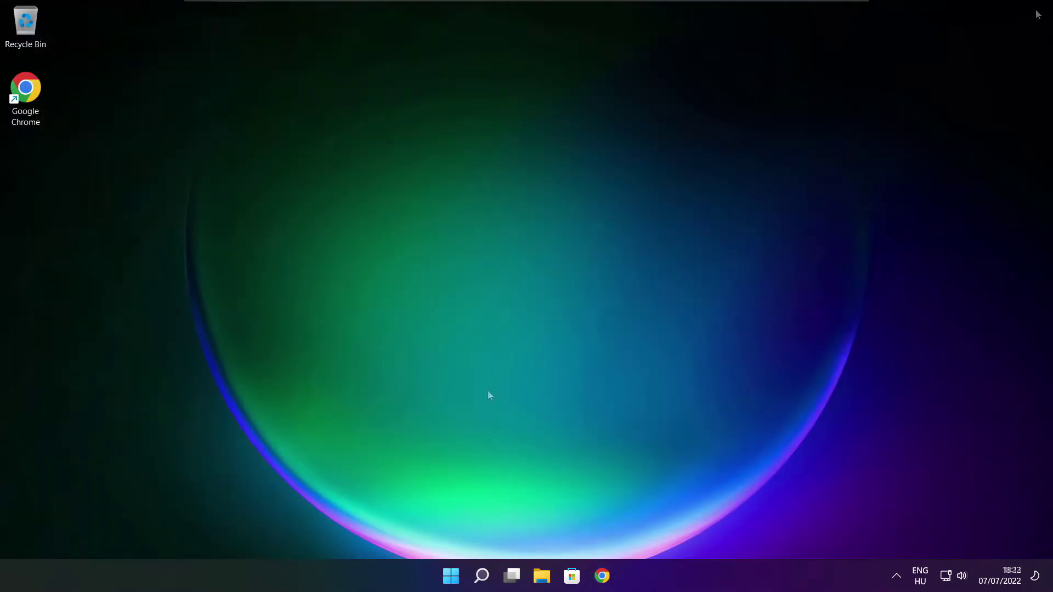
# Open Task Manager's list of startup apps and disable Cortana and Microsoft Edge from starting with Windows.
pyautogui.rightClick(453, 579)
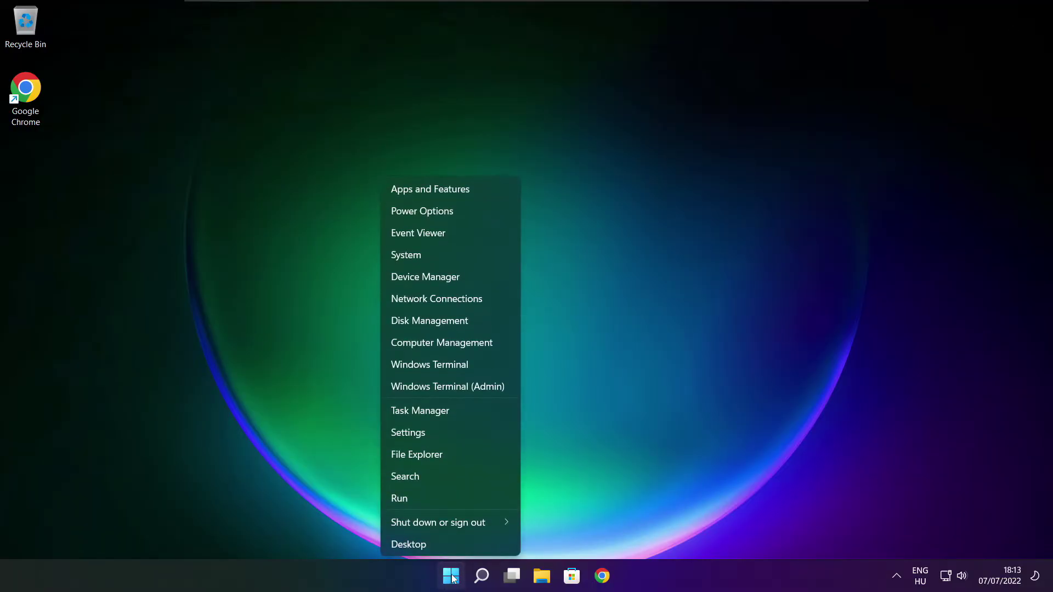
pyautogui.click(453, 409)
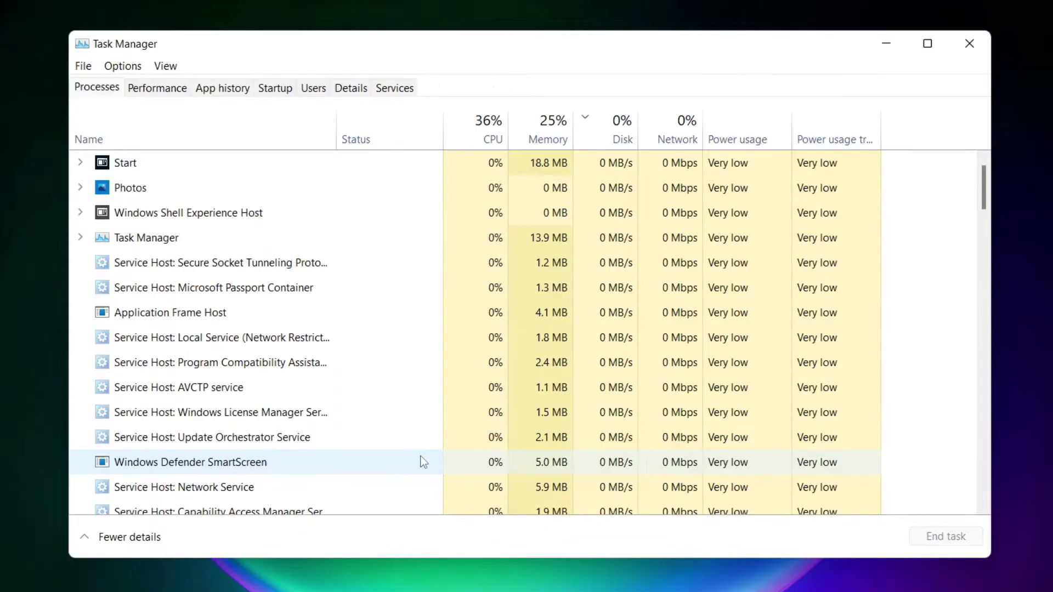
pyautogui.click(280, 90)
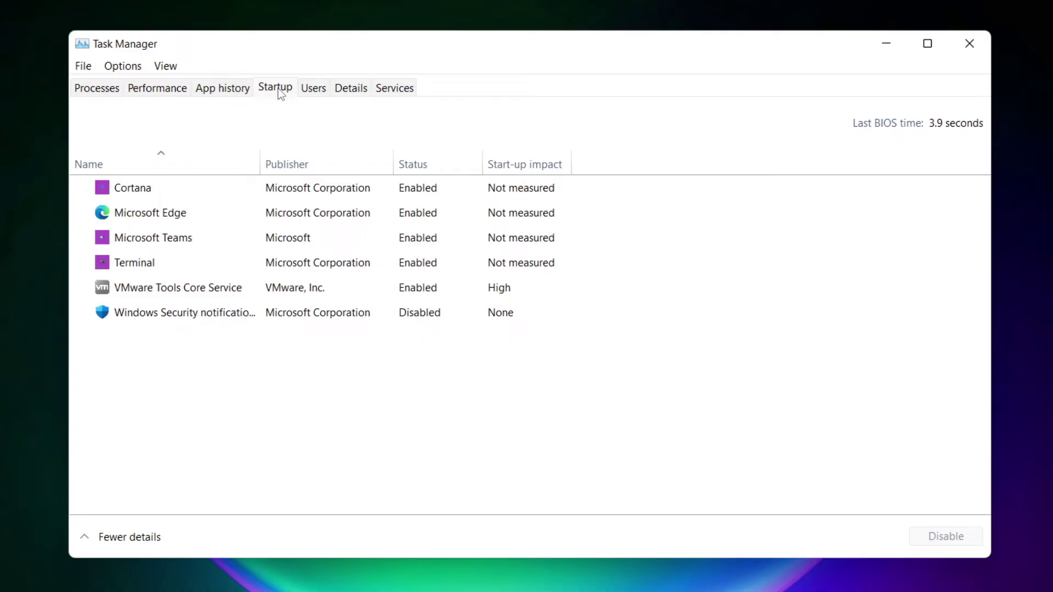
pyautogui.click(354, 193)
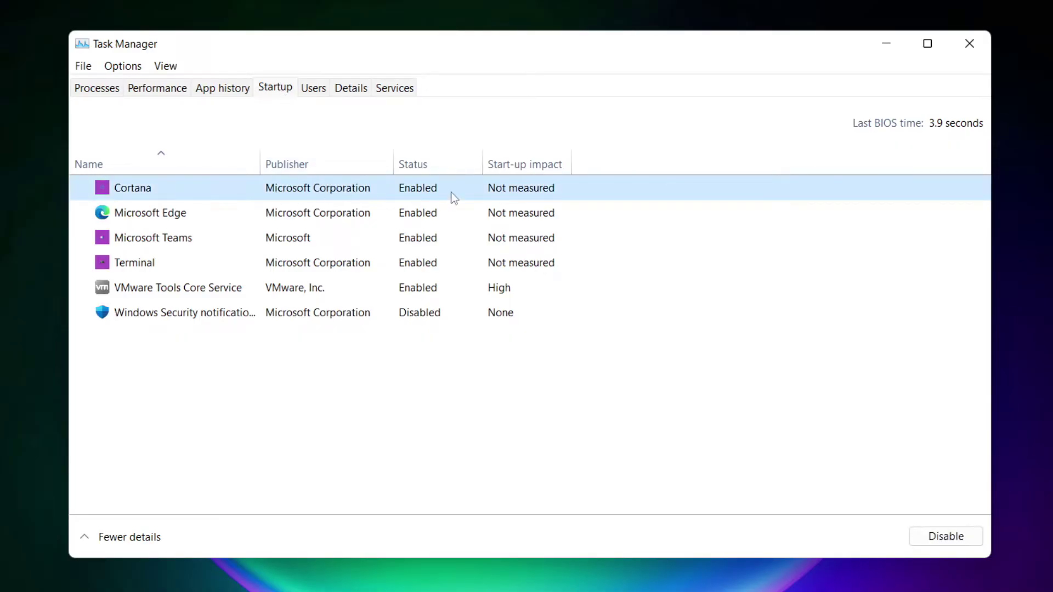
pyautogui.click(945, 541)
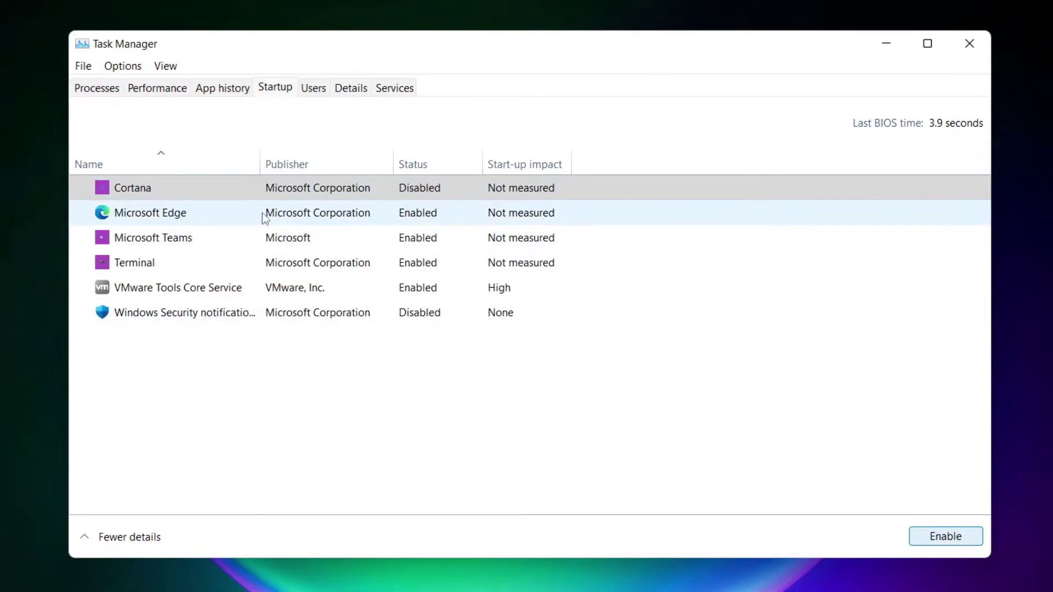
pyautogui.click(220, 224)
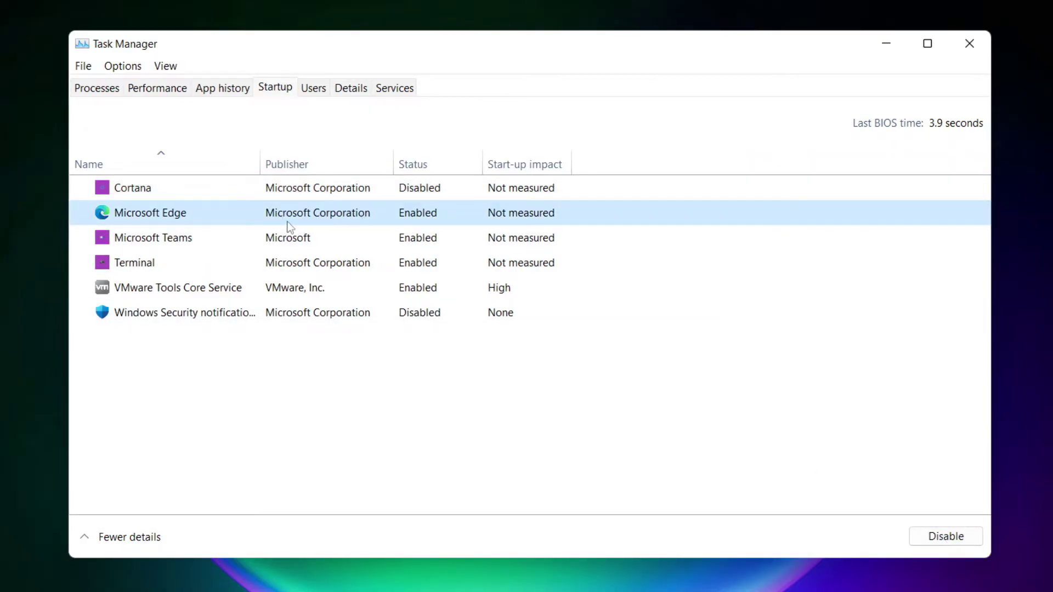
pyautogui.click(949, 540)
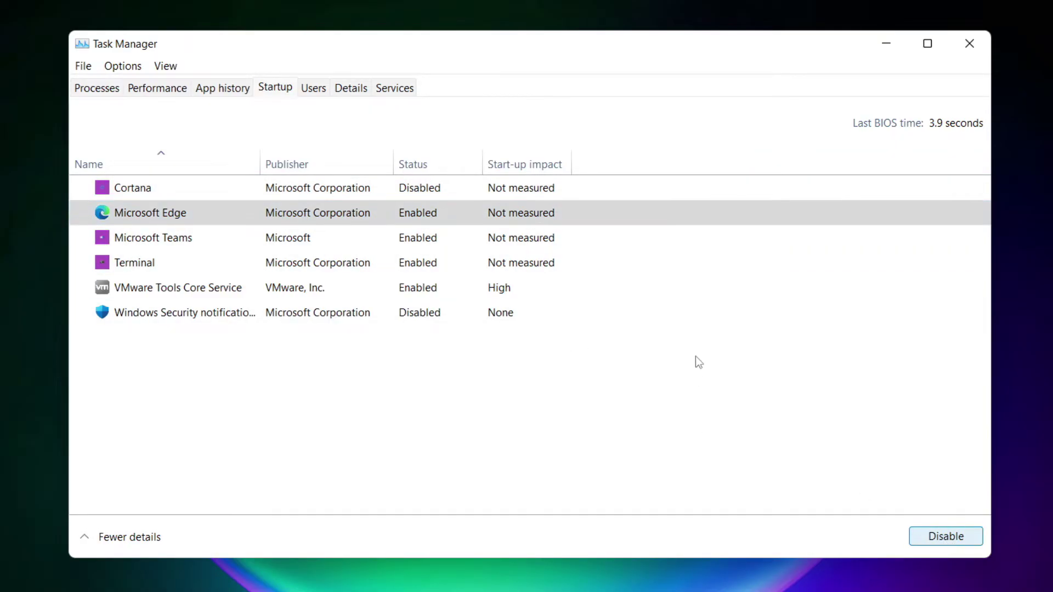
# Disable Microsoft Teams and Terminal as startup apps, then close Task Manager.
pyautogui.click(392, 245)
pyautogui.click(961, 541)
pyautogui.click(351, 268)
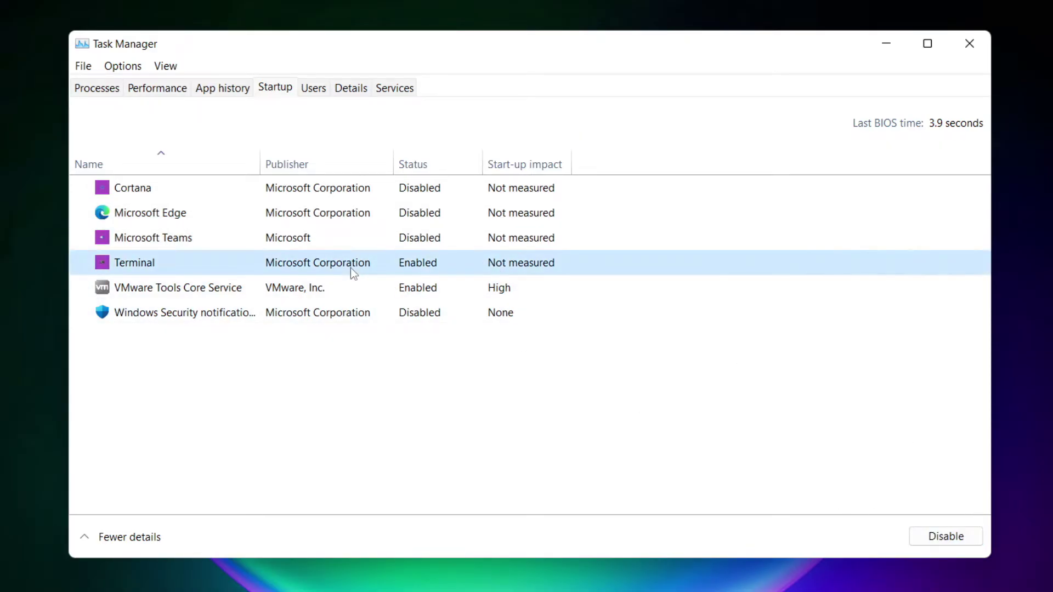
pyautogui.click(964, 544)
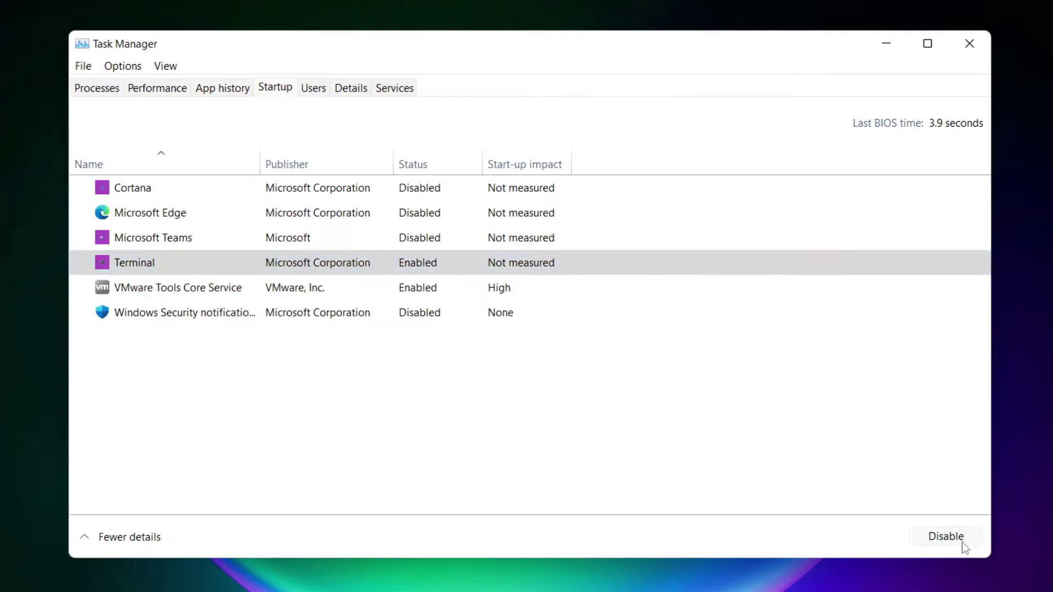
pyautogui.click(418, 268)
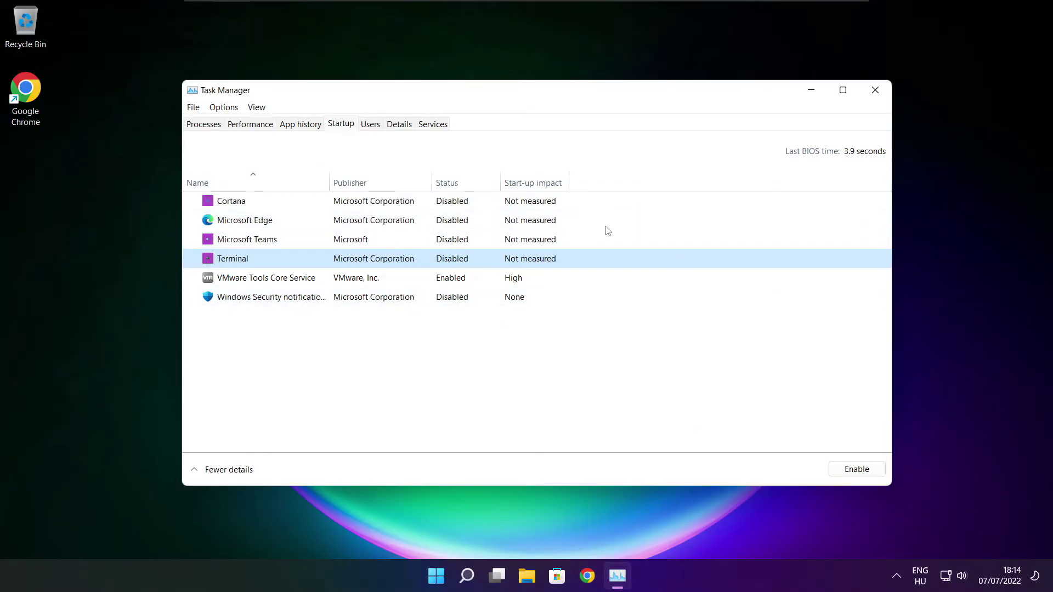
pyautogui.click(875, 91)
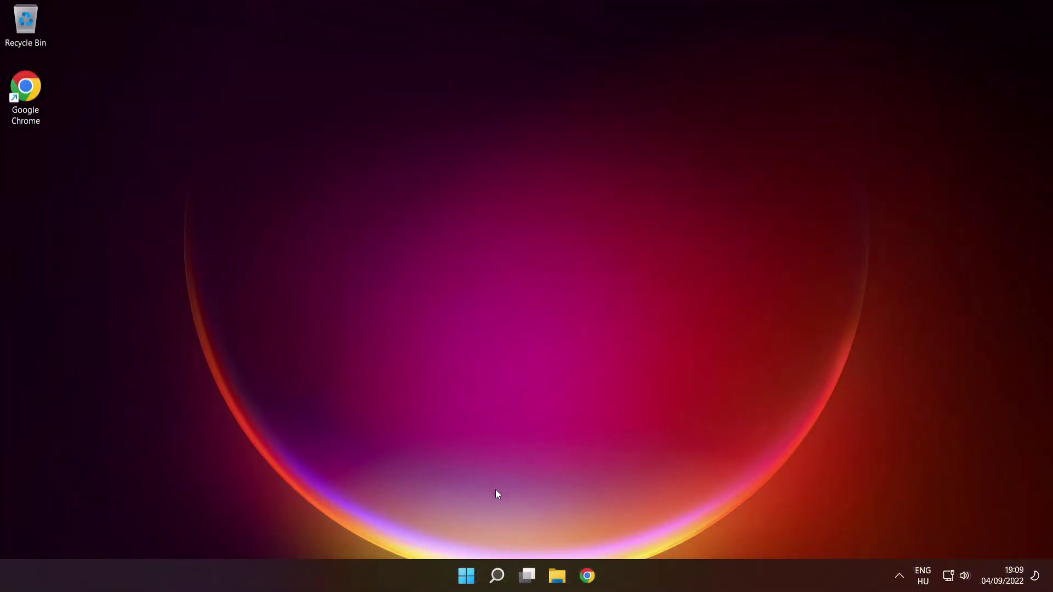
# Search Windows for cmd, run Command Prompt as administrator, and move its window to the middle of the desktop.
pyautogui.moveTo(500, 576)
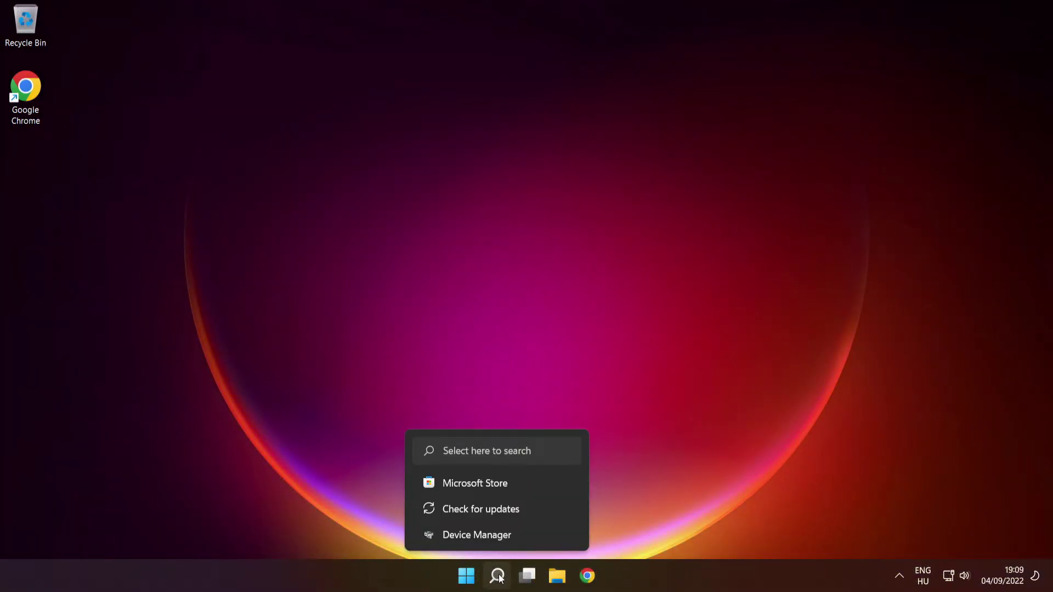
pyautogui.click(498, 577)
pyautogui.write('cmd')
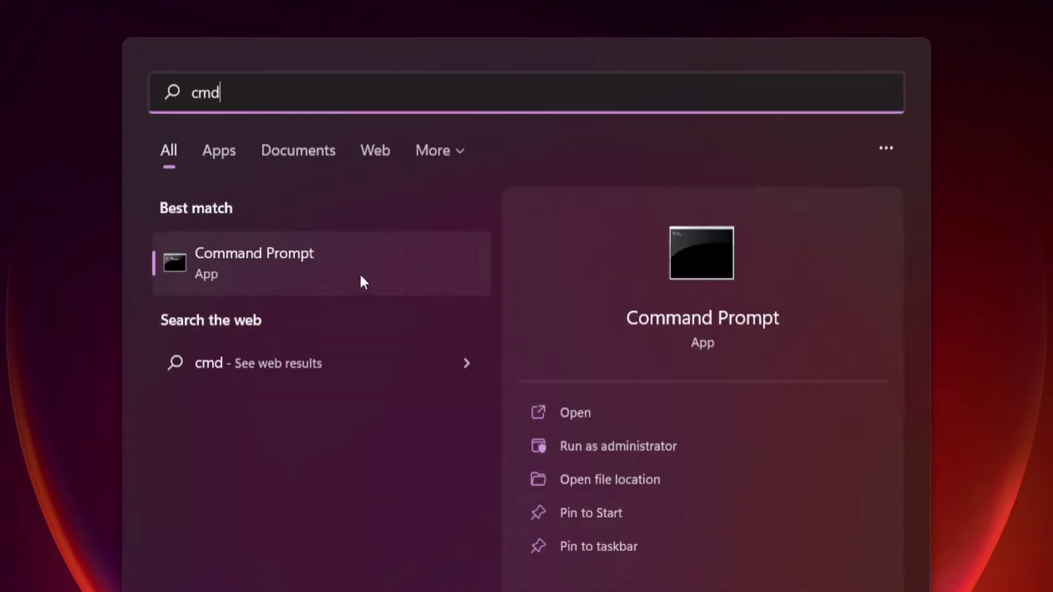
pyautogui.rightClick(387, 258)
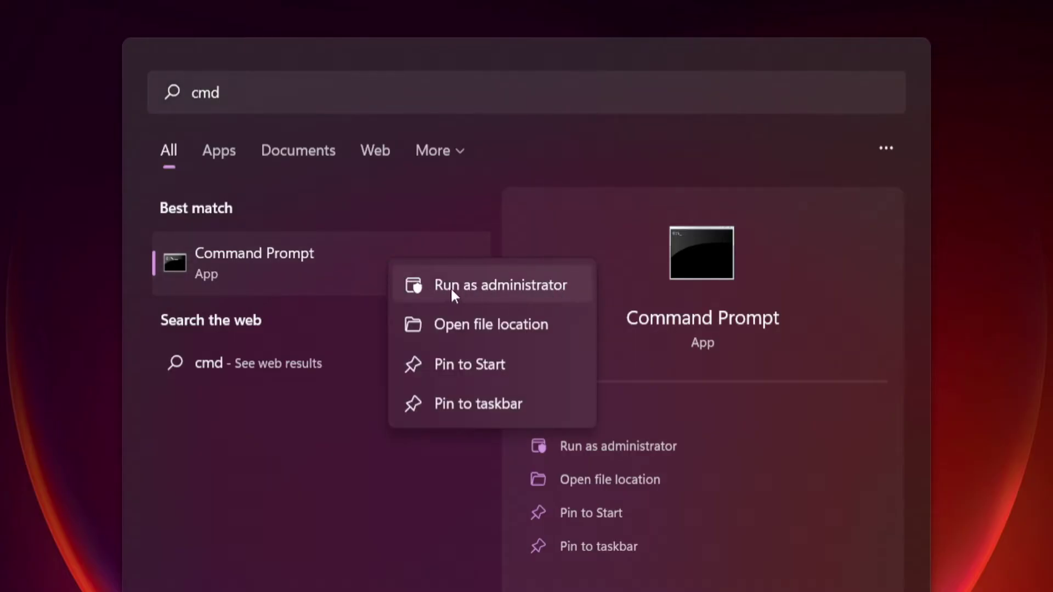
pyautogui.click(500, 283)
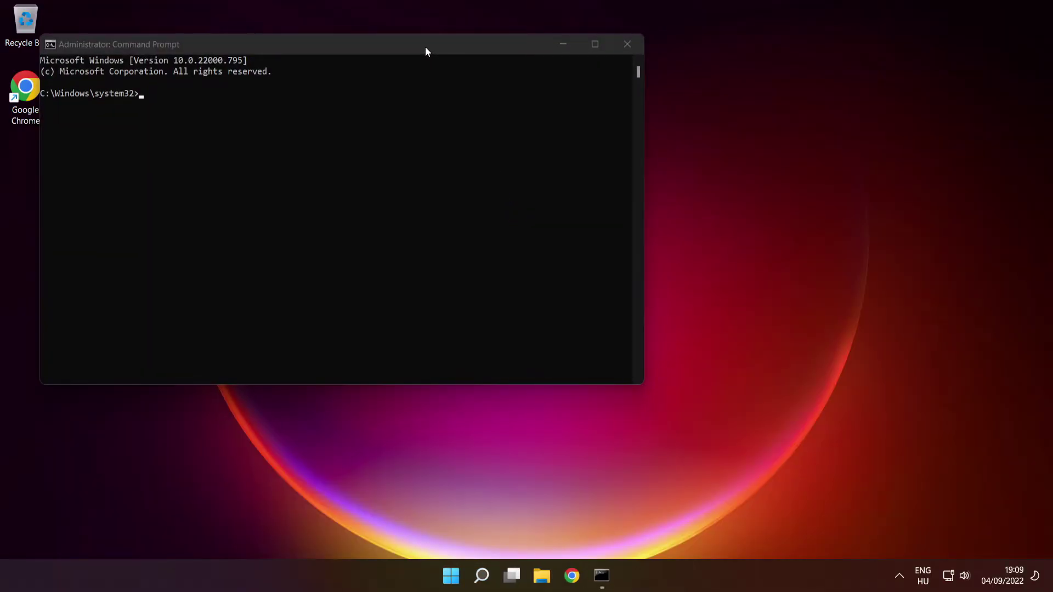
pyautogui.moveTo(426, 48); pyautogui.dragTo(607, 131)
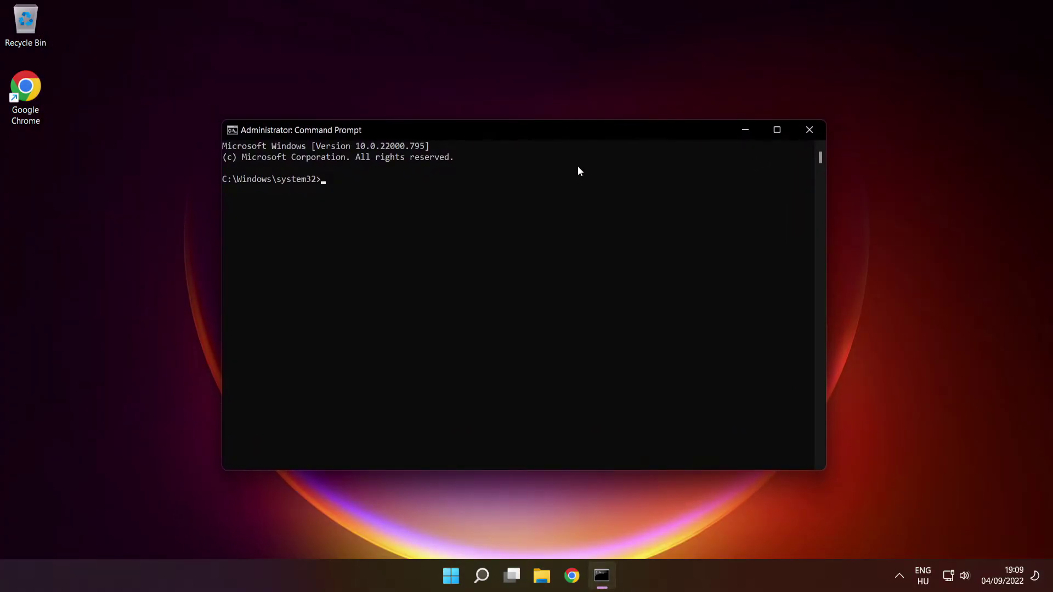
# Run the system file check with the command sfc /scannow and close Command Prompt once the scan is complete.
pyautogui.write('sfc /scannow')
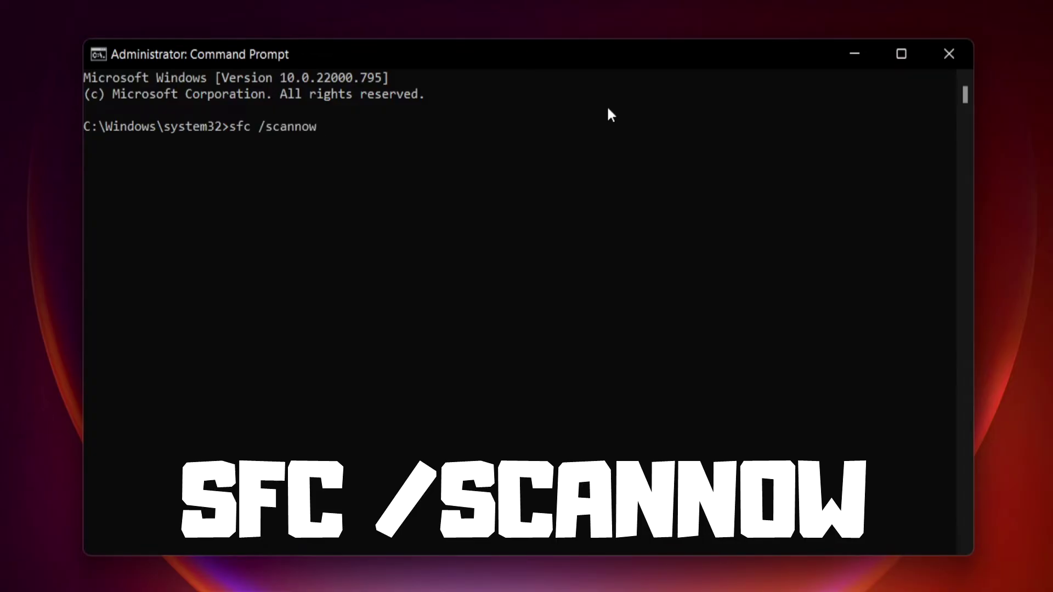
pyautogui.press('Return')
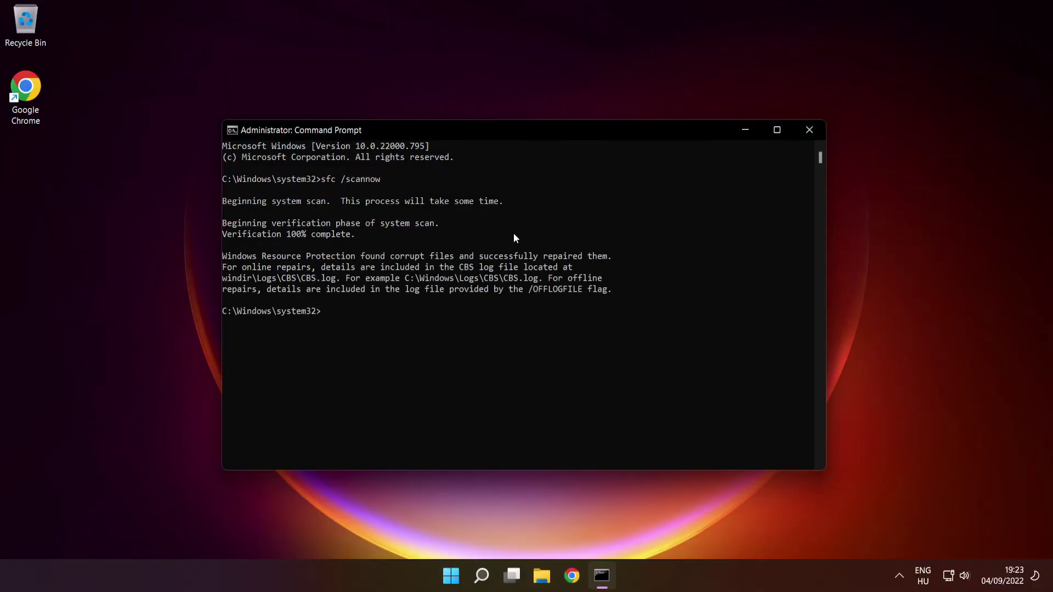
pyautogui.click(811, 132)
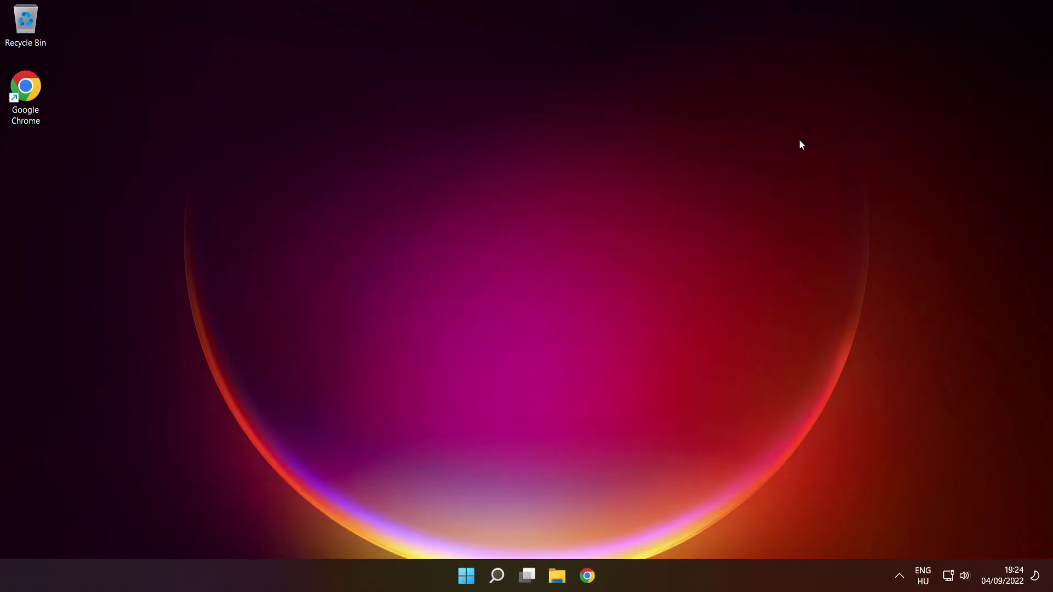
# Restart the PC.
pyautogui.click(465, 571)
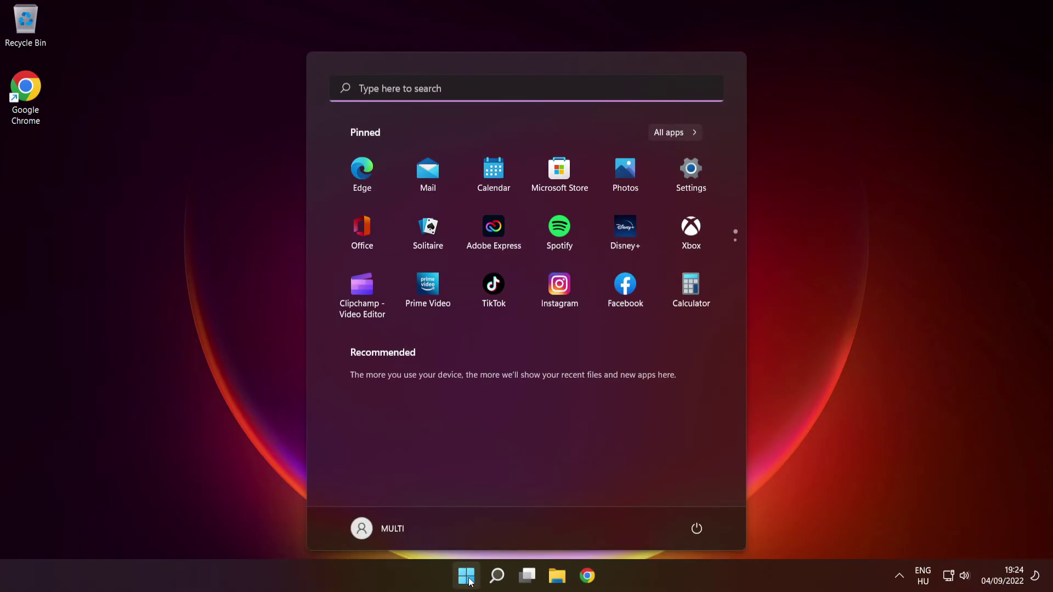
pyautogui.click(698, 530)
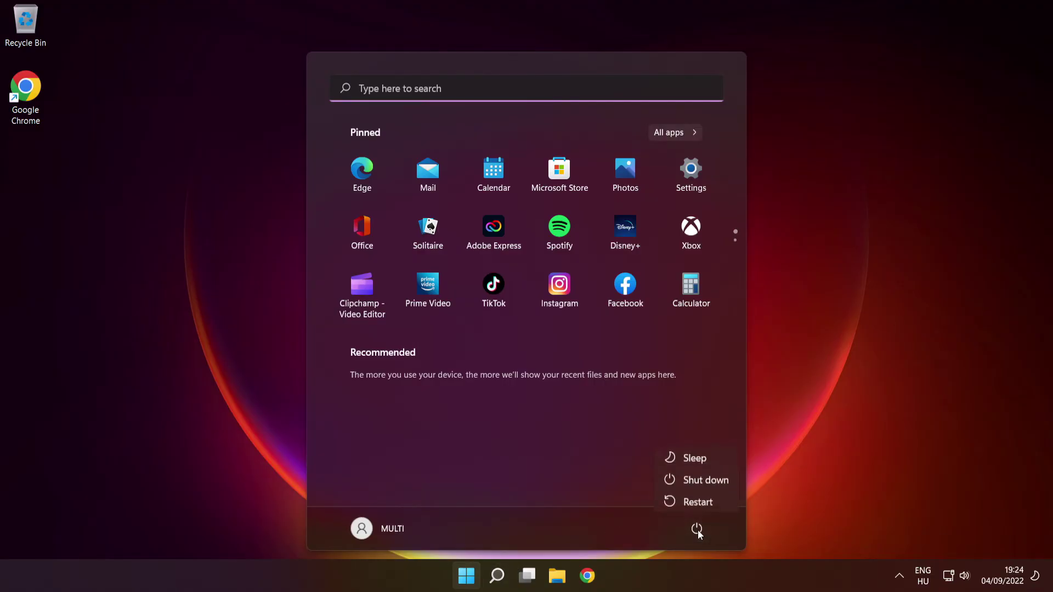
pyautogui.click(700, 500)
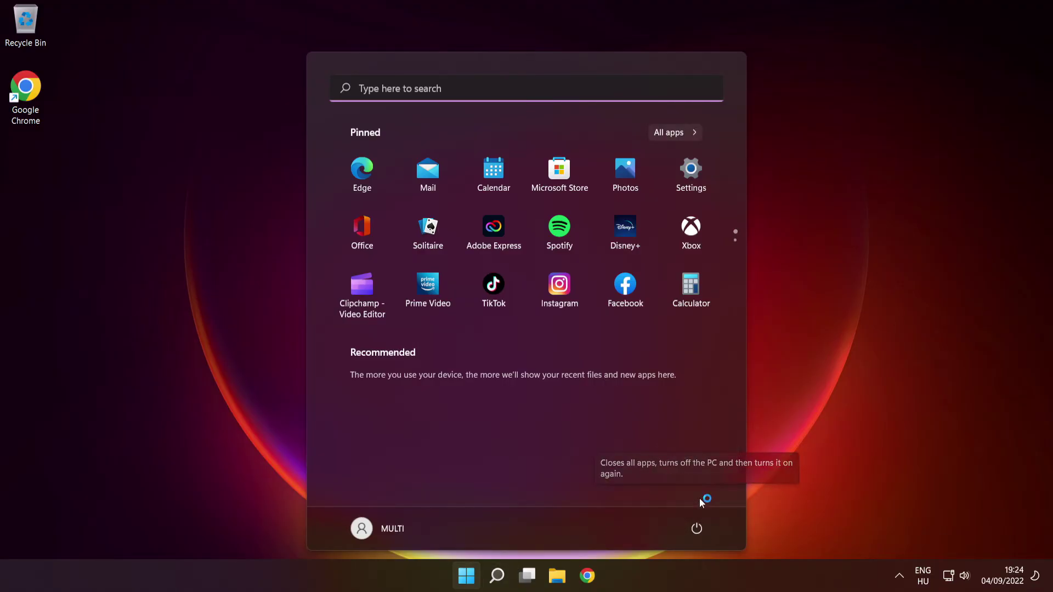